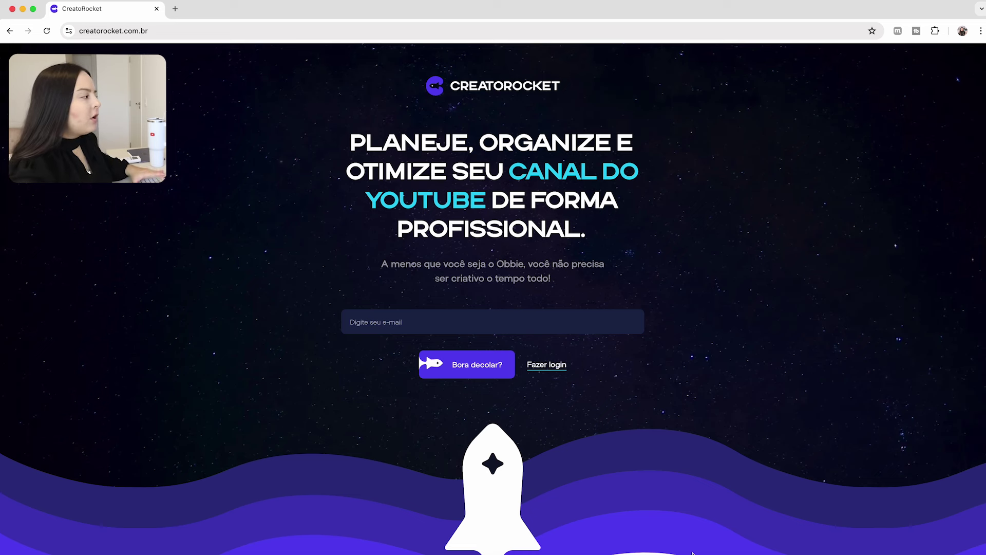
# Paste the sign-up e-mail address and start the sign-up with Bora decolar?
pyautogui.click(587, 323)
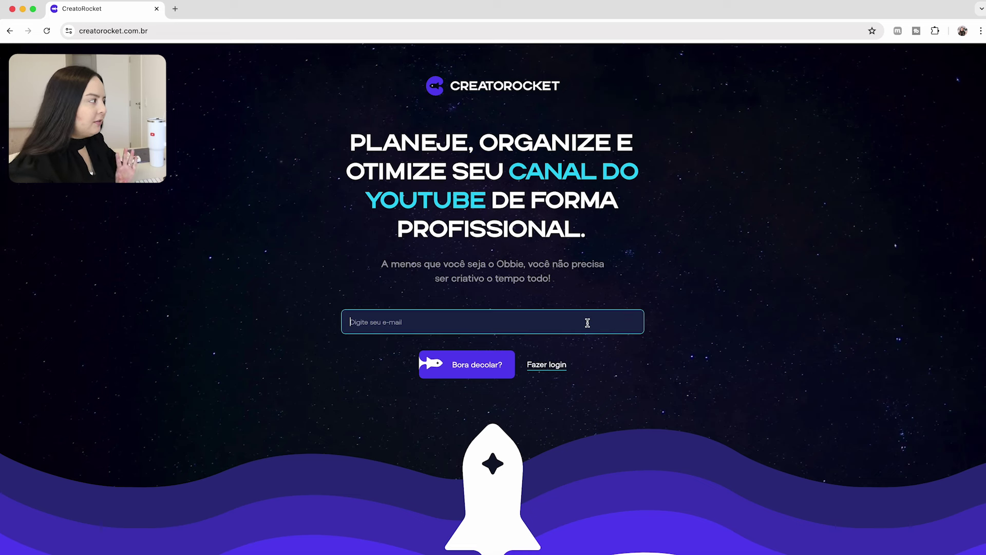
pyautogui.press('super+v')
pyautogui.click(469, 368)
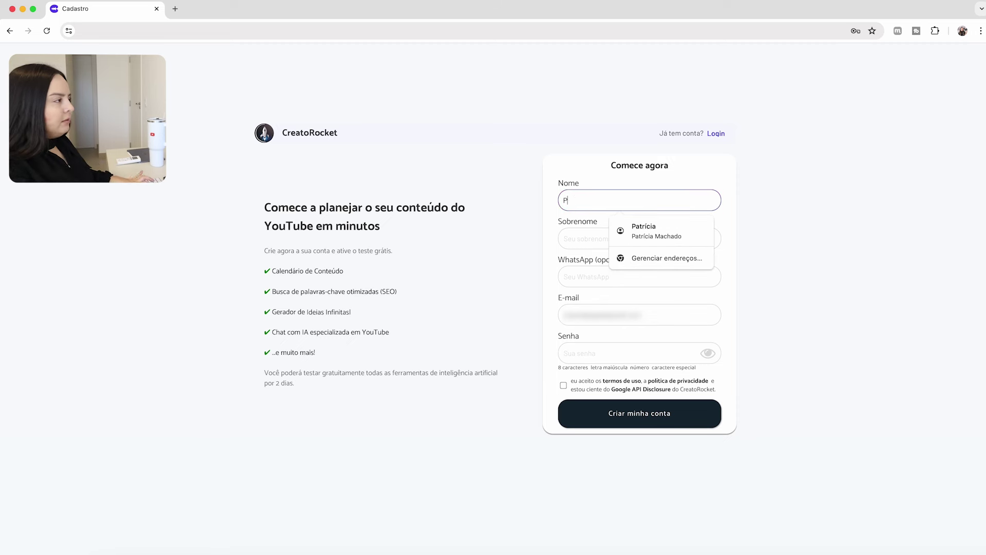
# Fill the Cadastro form with name, surname, e-mail and password, accept the terms, and confirm the e-mail.
pyautogui.press('Tab')
pyautogui.press('Tab')
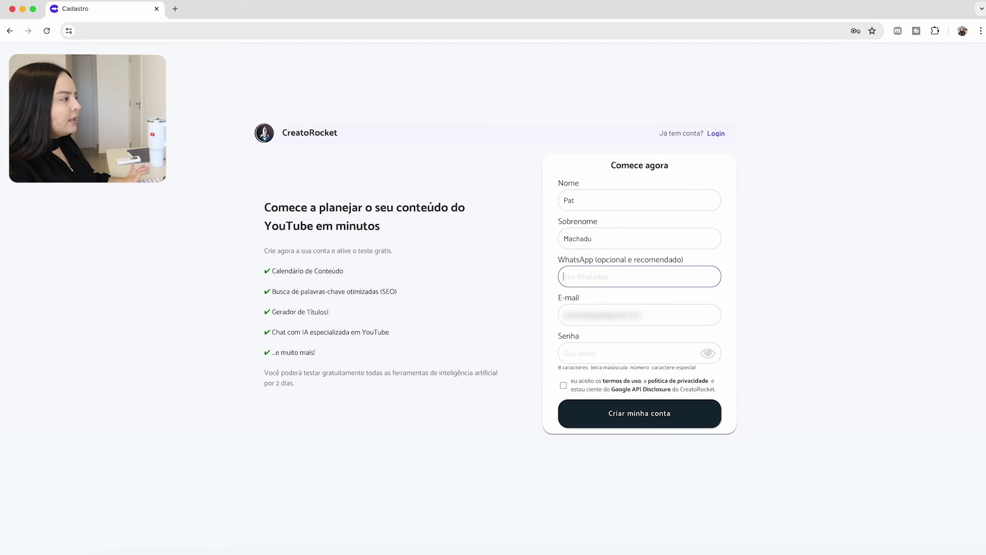
pyautogui.press('Tab')
pyautogui.press('Tab')
pyautogui.press('super+v')
pyautogui.press('Tab')
pyautogui.press('space')
pyautogui.press('Return')
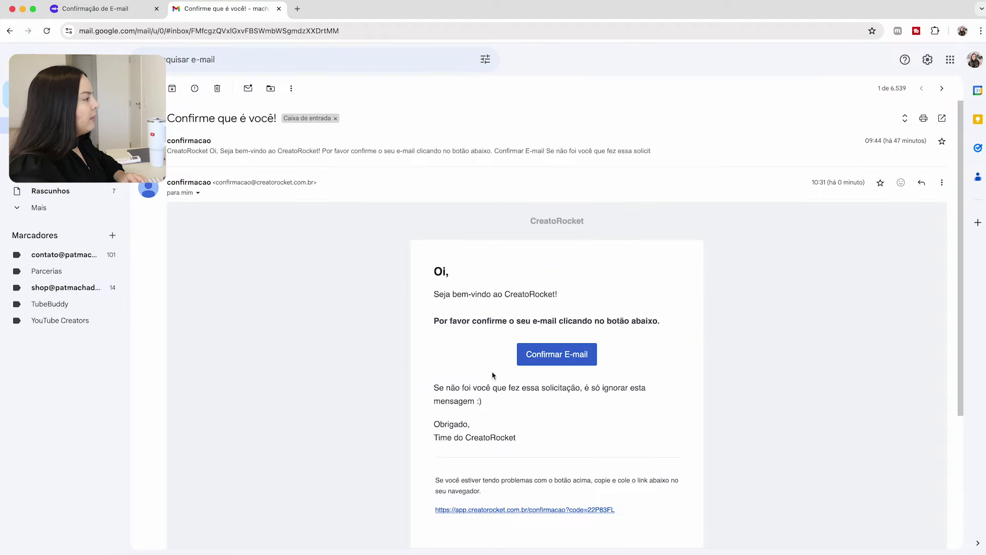
pyautogui.click(555, 353)
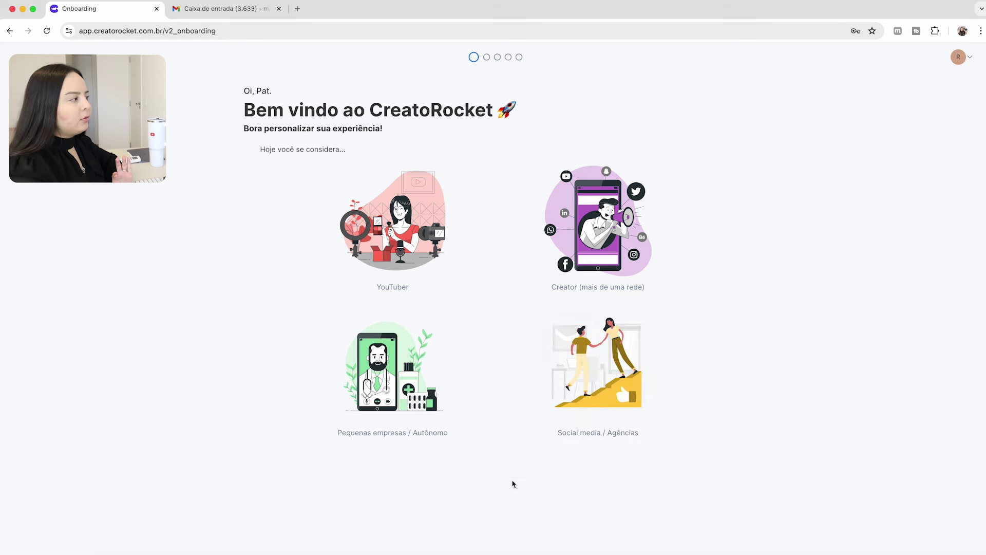
# Pick the Creator profile and connect the YouTube channel through the Google account.
pyautogui.click(583, 221)
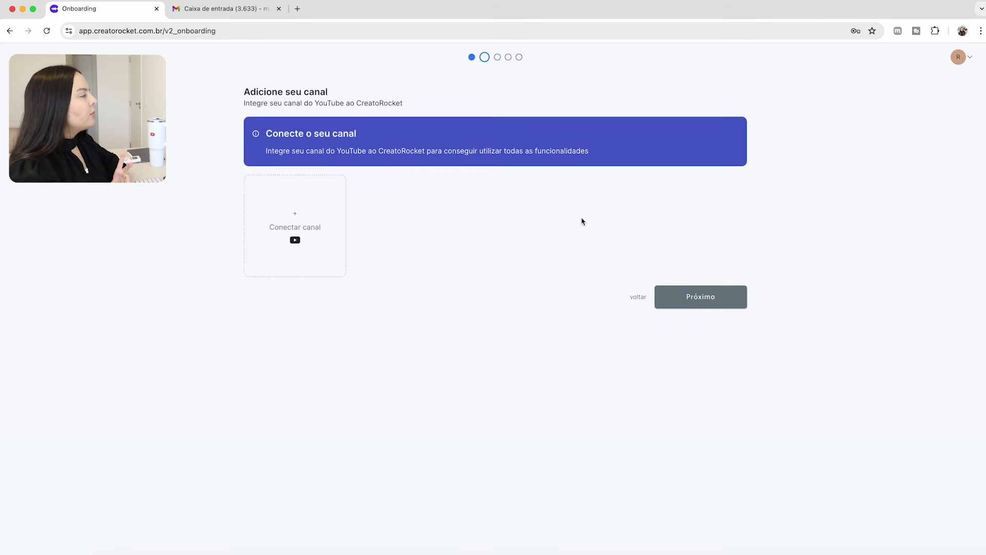
pyautogui.click(287, 231)
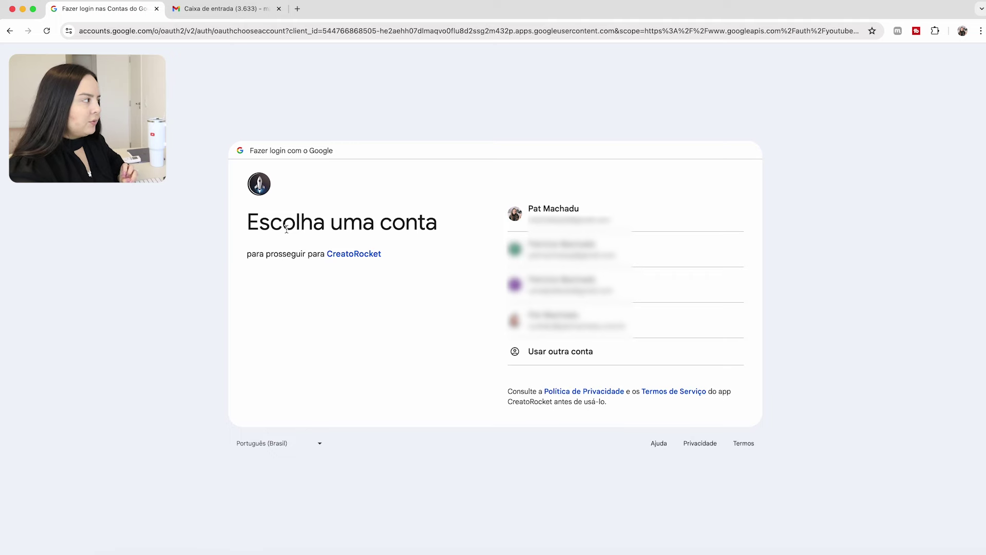
pyautogui.click(554, 211)
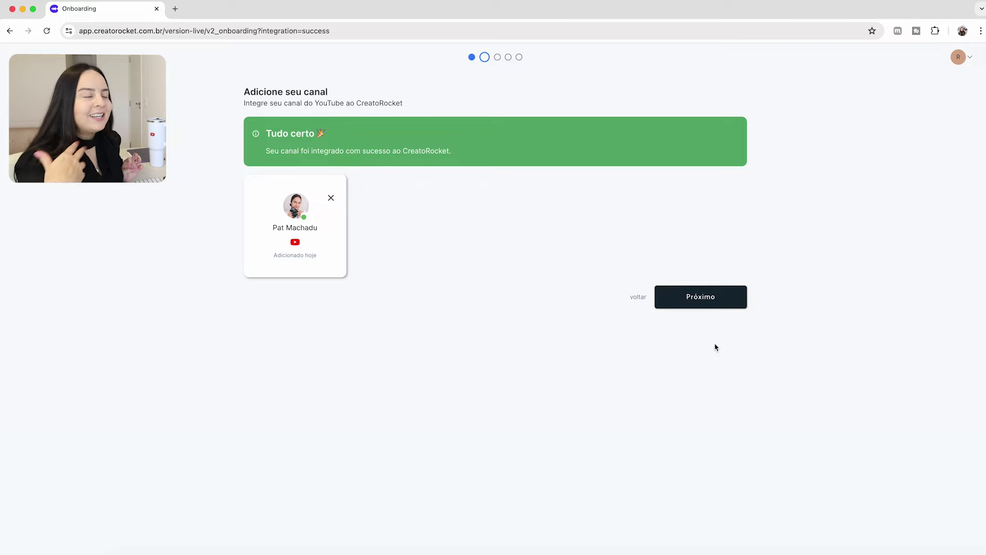
# Review the channel analysis weaknesses: low engagement, few comments, low subscriber count, then continue to plans.
pyautogui.click(708, 298)
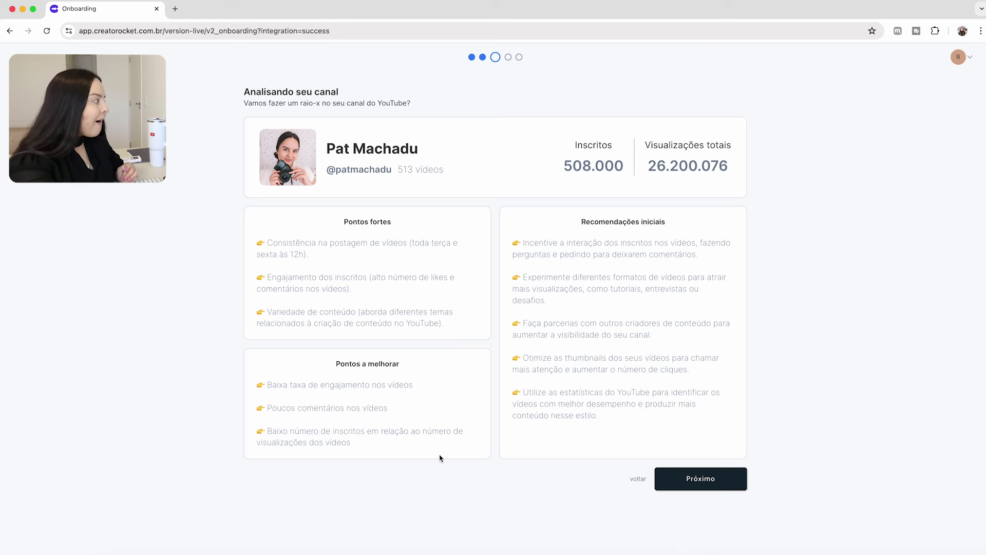
pyautogui.moveTo(278, 386); pyautogui.dragTo(435, 388)
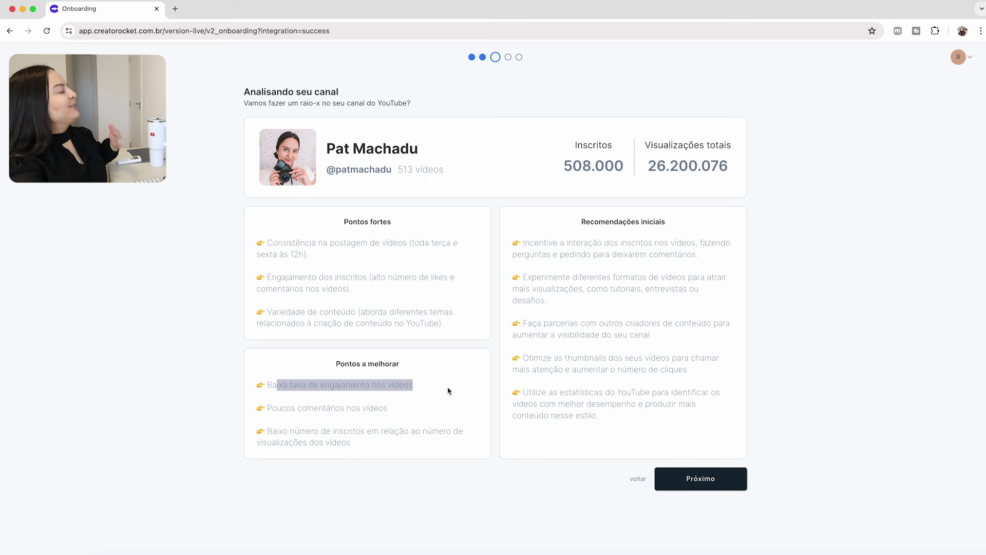
pyautogui.moveTo(307, 407); pyautogui.dragTo(384, 408)
pyautogui.moveTo(314, 431); pyautogui.dragTo(360, 450)
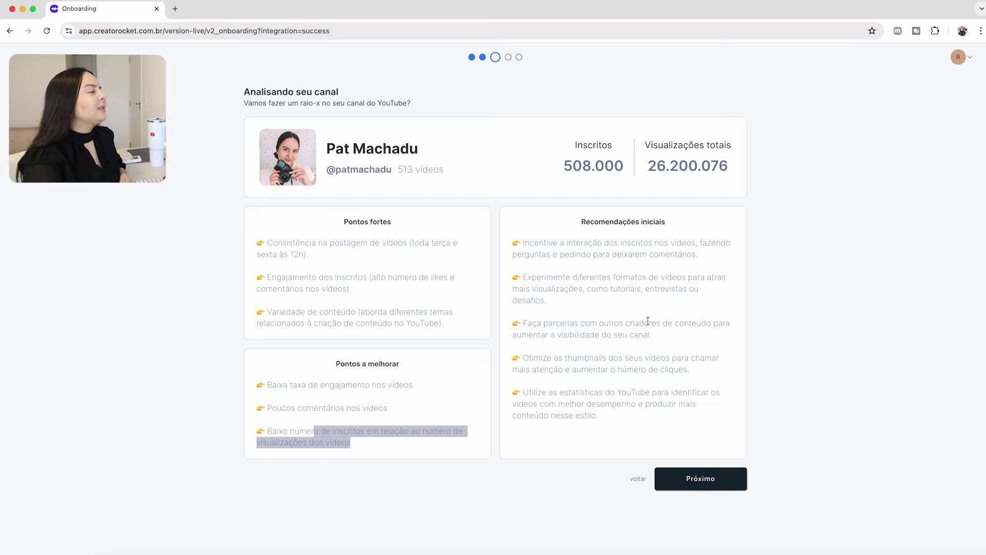
pyautogui.click(724, 486)
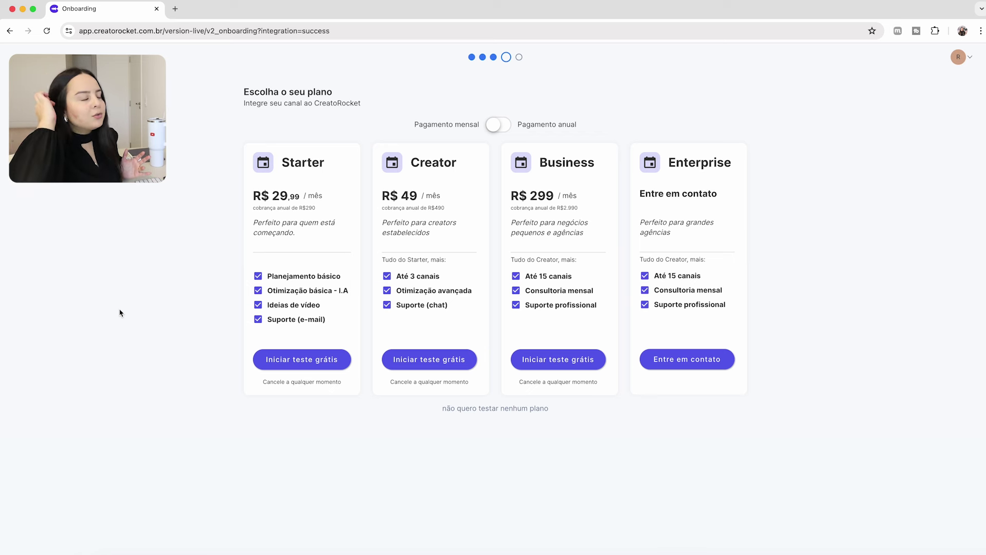
# Decline every trial plan with 'não quero testar nenhum plano'.
pyautogui.click(474, 409)
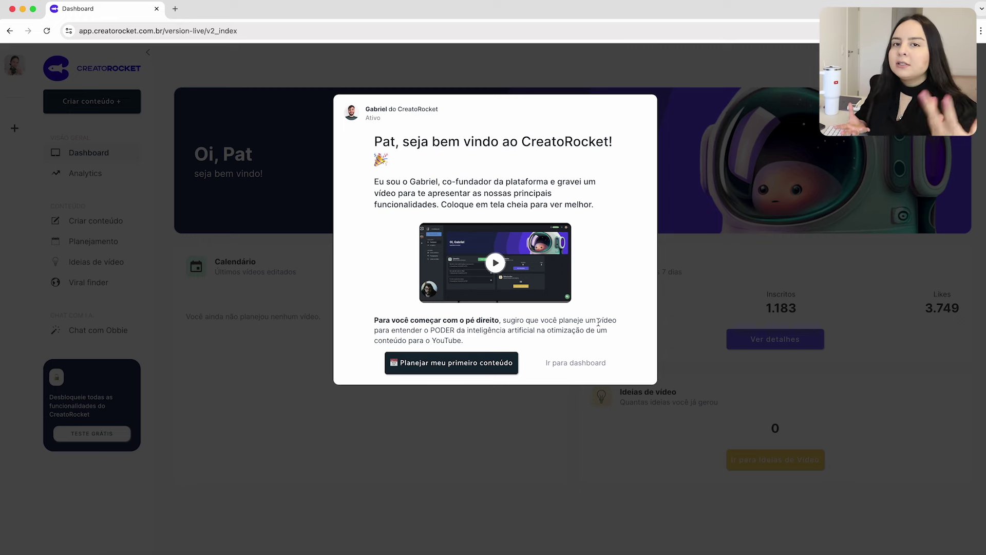
# Close the welcome dialog via 'Ir para dashboard' and open the Planejamento calendar.
pyautogui.click(573, 363)
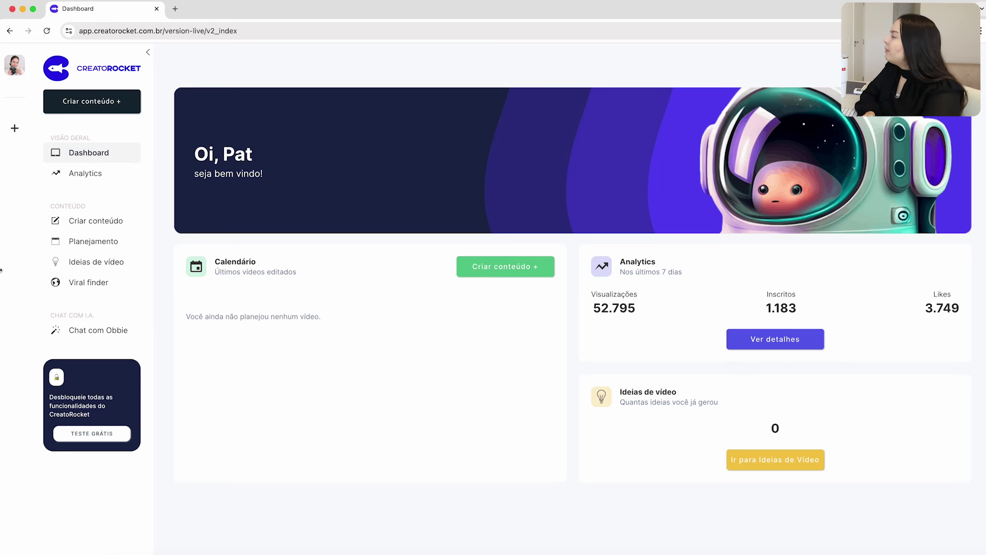
pyautogui.click(82, 243)
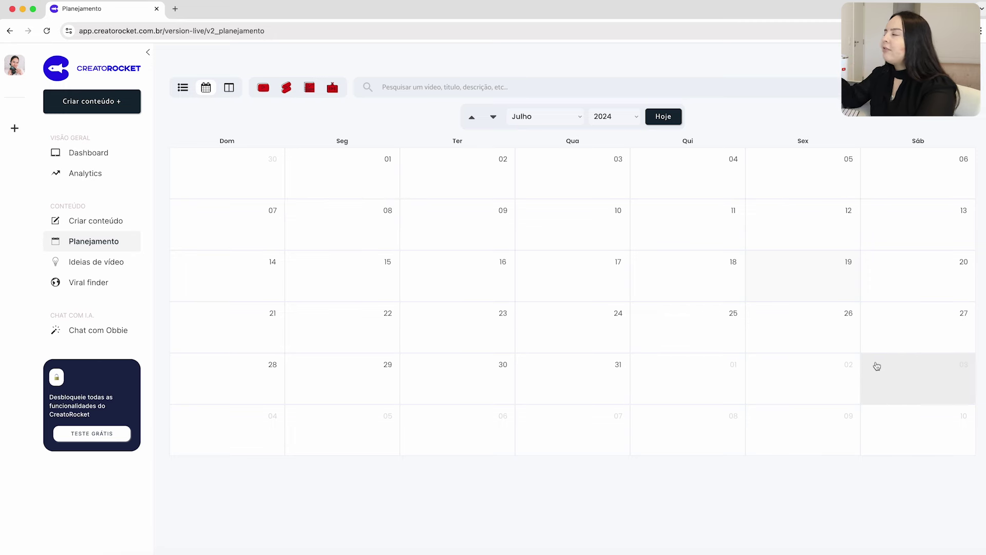
# Switch between list and kanban views, then add a new video row in the list.
pyautogui.click(185, 92)
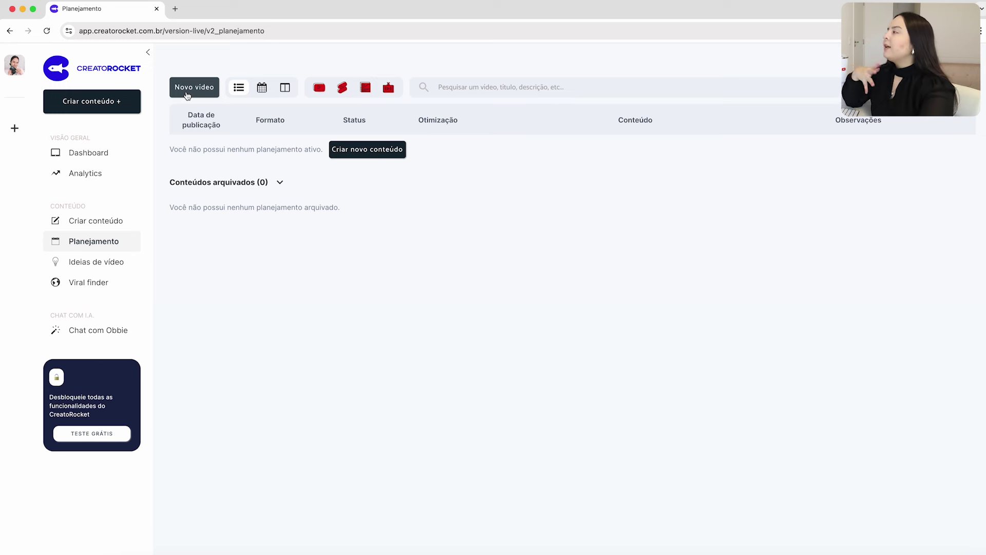
pyautogui.click(284, 90)
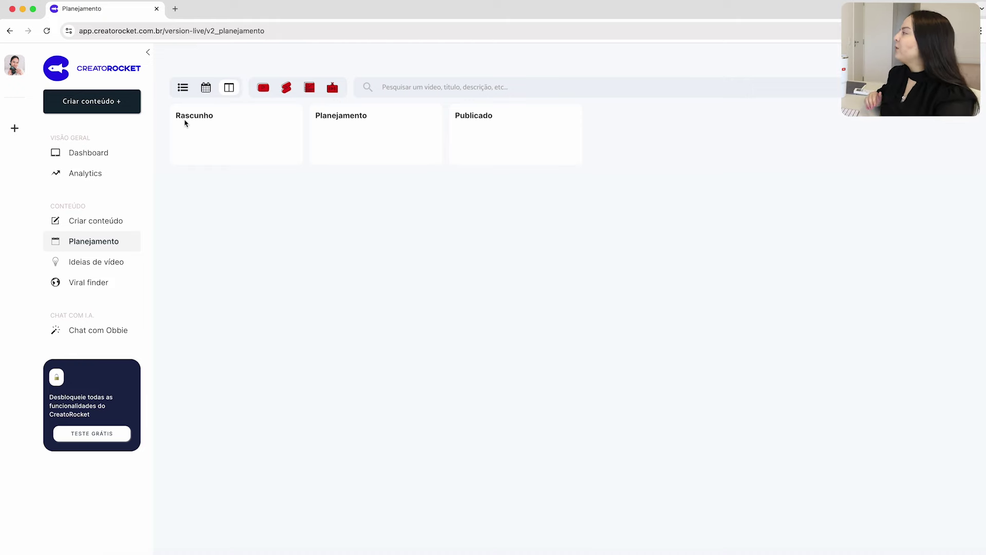
pyautogui.click(184, 93)
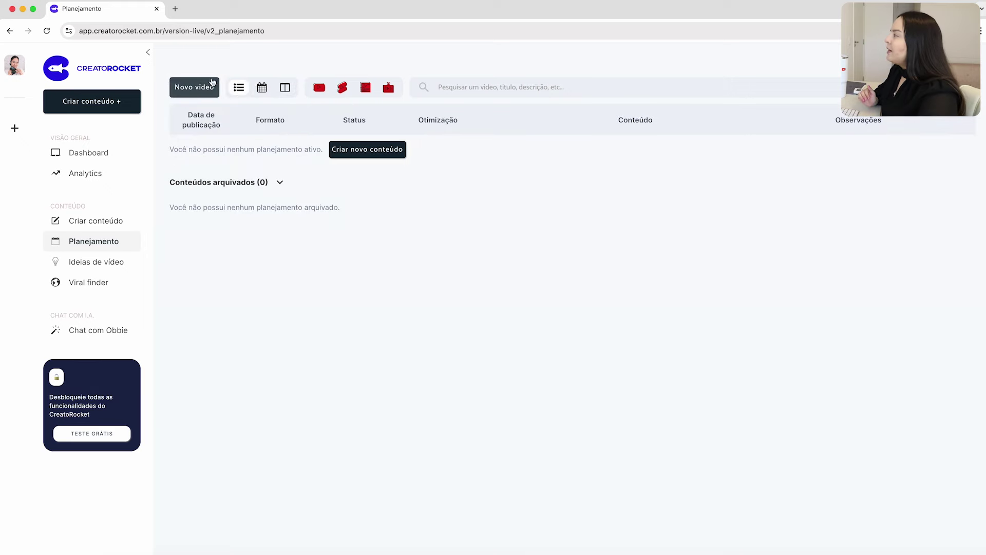
pyautogui.click(197, 88)
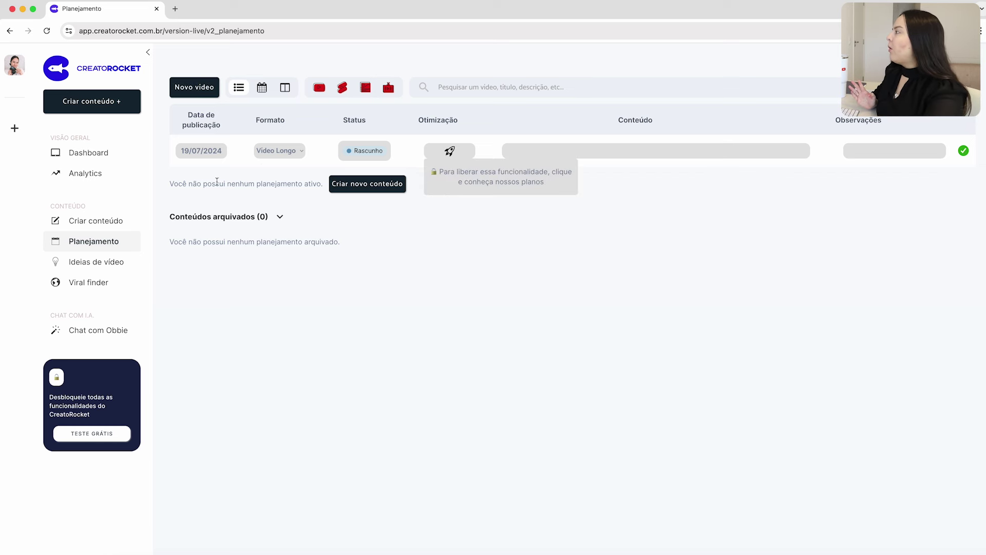
# Date the row 23/07/2024, keep Vídeo Longo and Rascunho, set content 'A definir', and save.
pyautogui.click(209, 152)
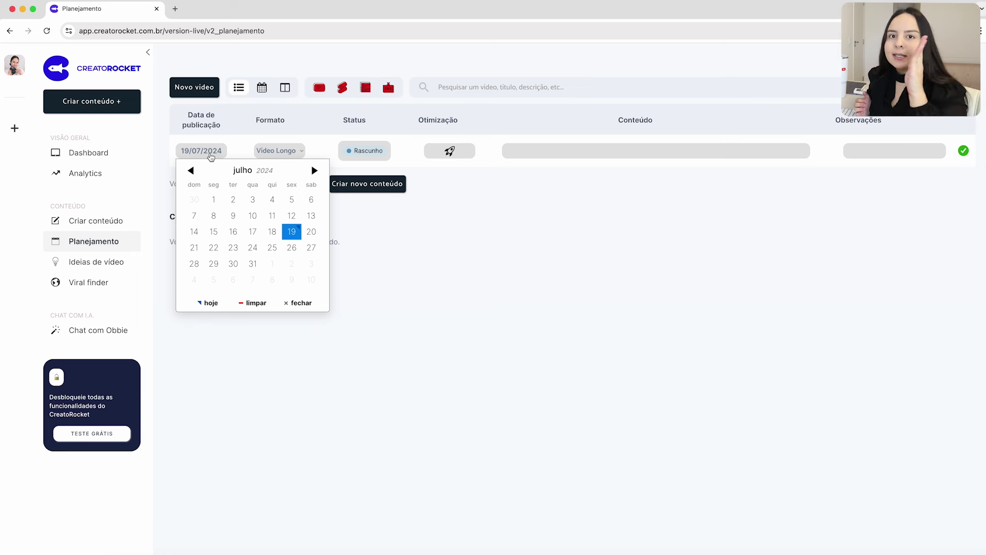
pyautogui.click(233, 249)
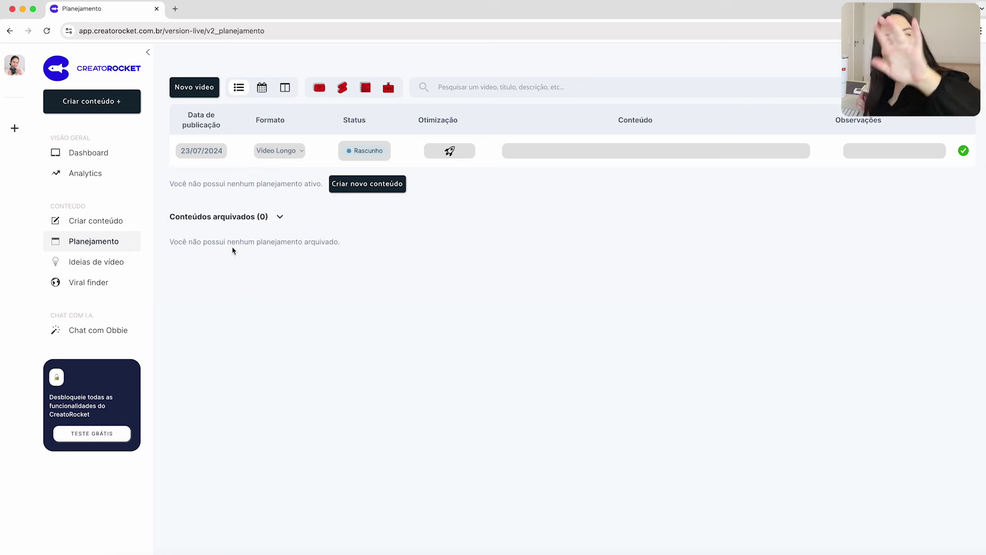
pyautogui.click(277, 151)
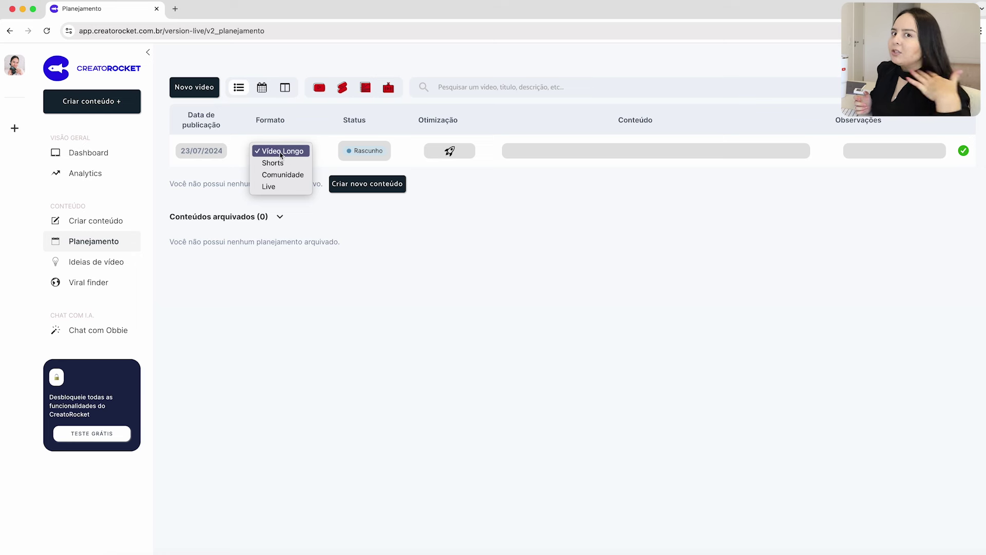
pyautogui.click(280, 153)
pyautogui.click(364, 152)
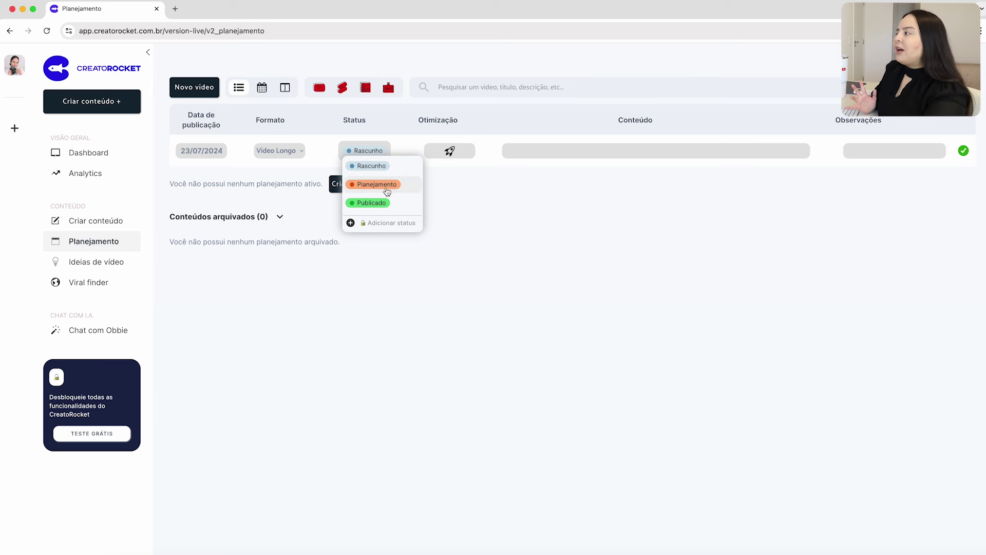
pyautogui.click(369, 153)
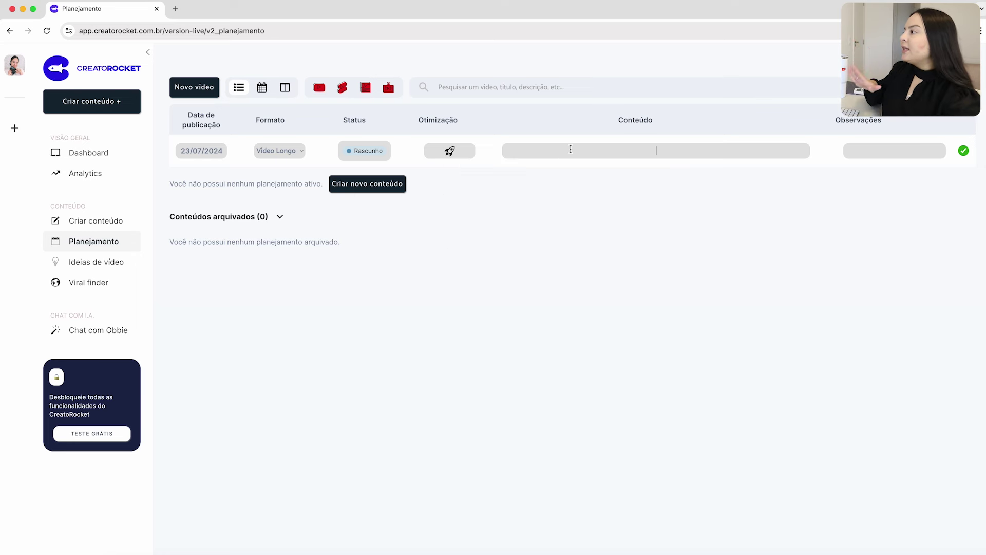
pyautogui.write('A definir')
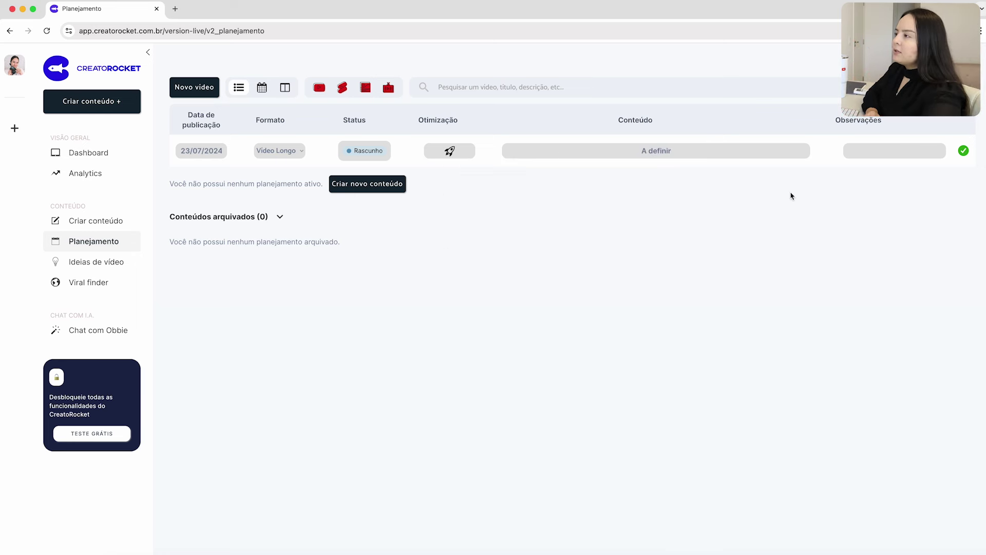
pyautogui.click(963, 152)
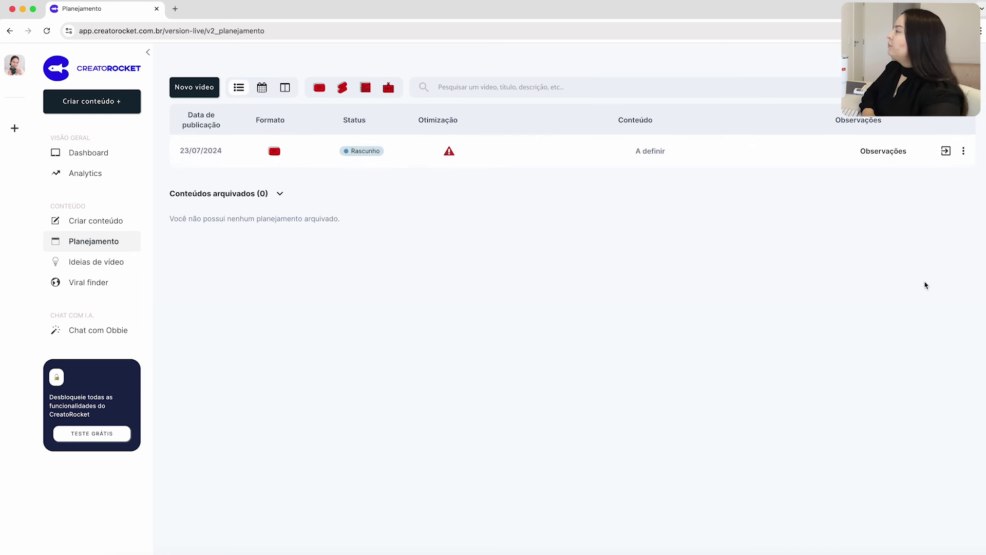
# Add and save a draft video dated 26/07/2024 with content 'A definir'.
pyautogui.click(203, 88)
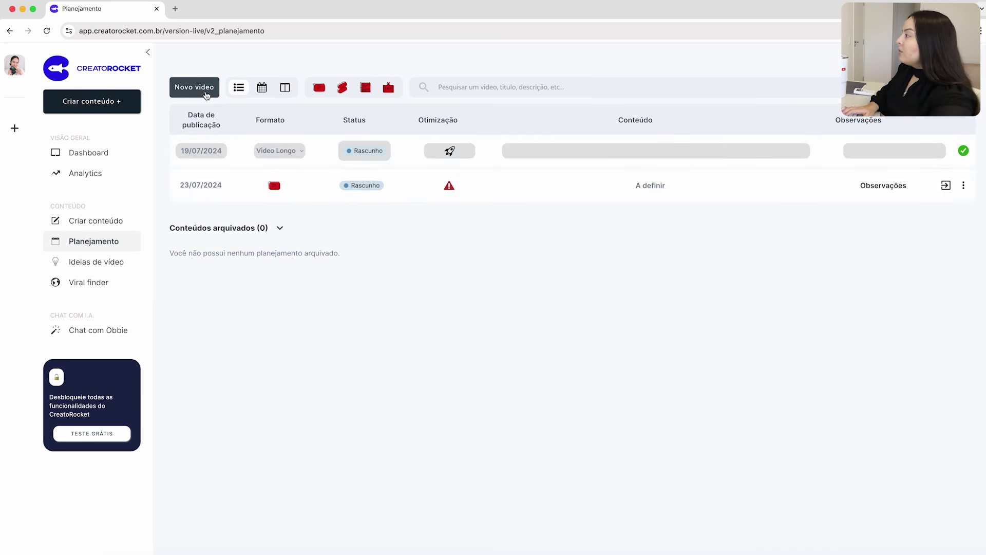
pyautogui.click(201, 149)
pyautogui.click(292, 248)
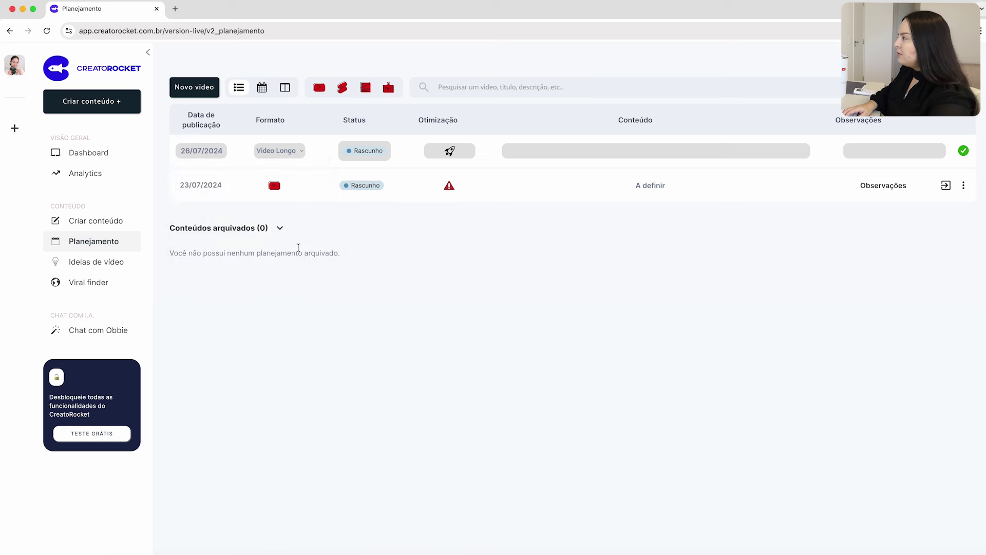
pyautogui.click(603, 163)
pyautogui.write('A definir')
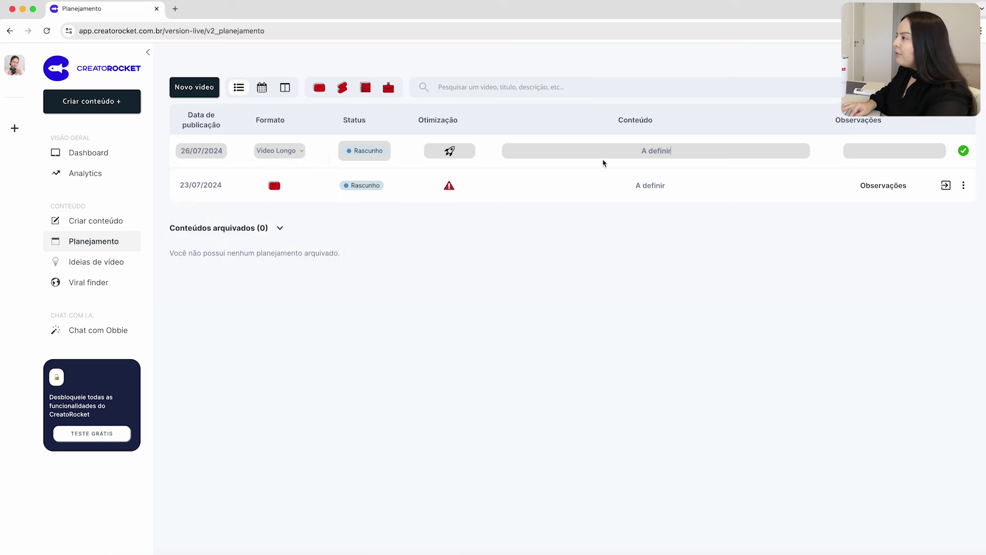
pyautogui.click(964, 150)
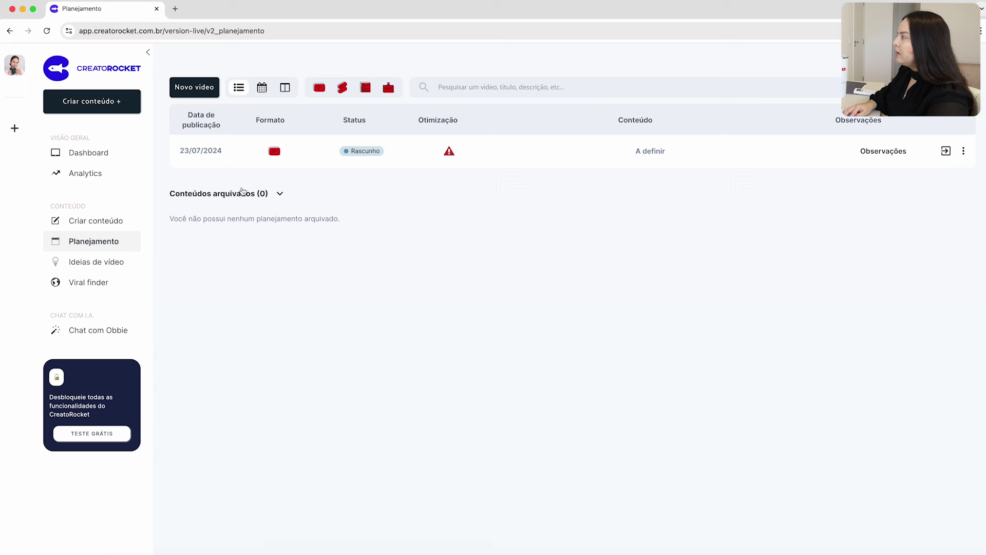
# Add draft video rows dated 30/07/2024 and 02/08/2024.
pyautogui.click(196, 88)
pyautogui.click(202, 152)
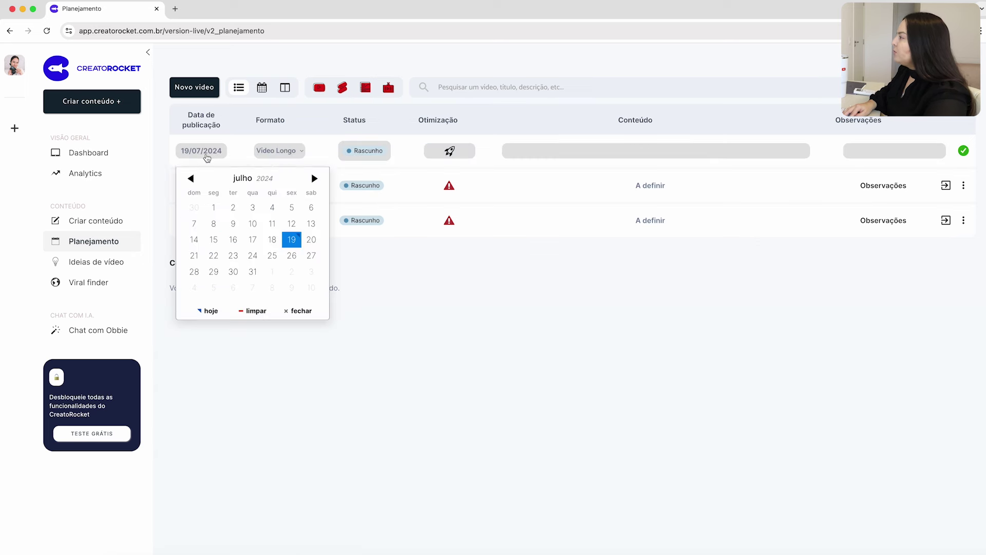
pyautogui.click(234, 264)
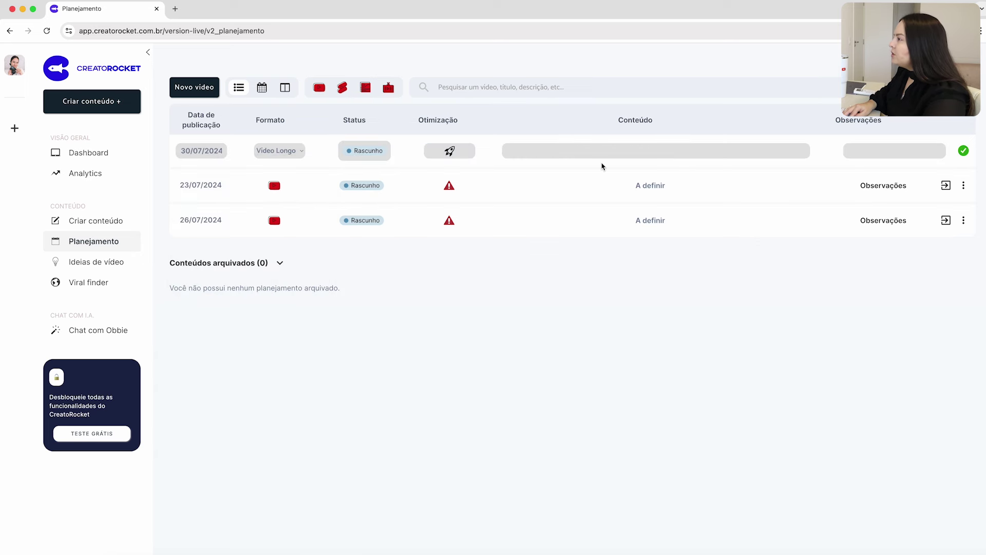
pyautogui.click(177, 88)
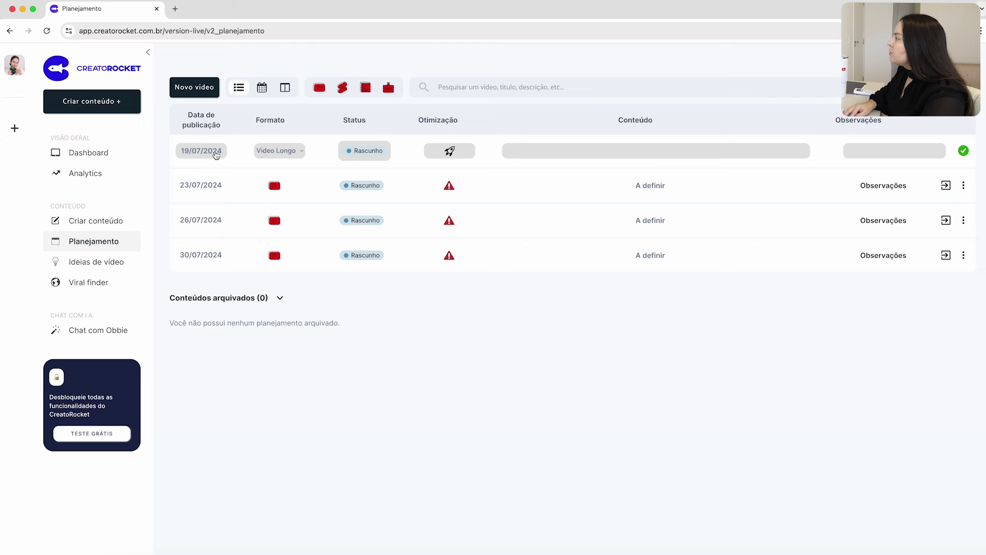
pyautogui.click(216, 154)
pyautogui.click(316, 171)
pyautogui.click(291, 199)
pyautogui.click(194, 88)
# Add draft video rows dated 06/08, 09/08 and 13/08/2024.
pyautogui.click(201, 150)
pyautogui.click(315, 171)
pyautogui.click(233, 216)
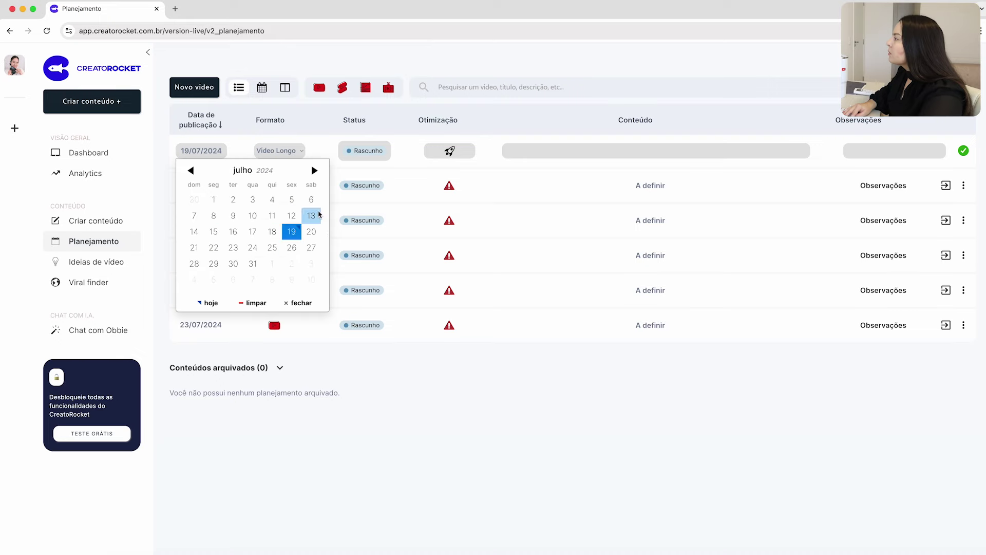
pyautogui.click(316, 171)
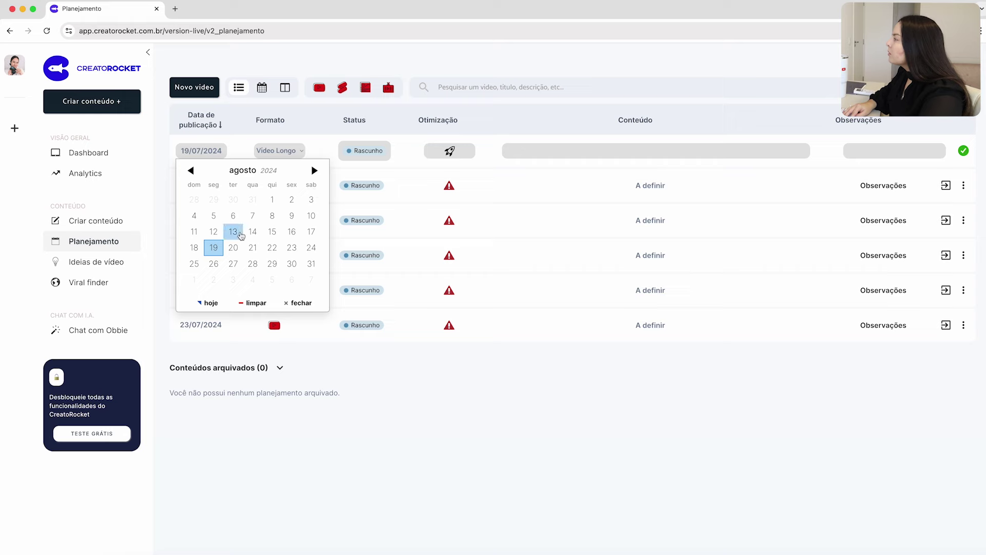
pyautogui.click(290, 229)
pyautogui.click(194, 87)
pyautogui.click(201, 150)
pyautogui.click(233, 244)
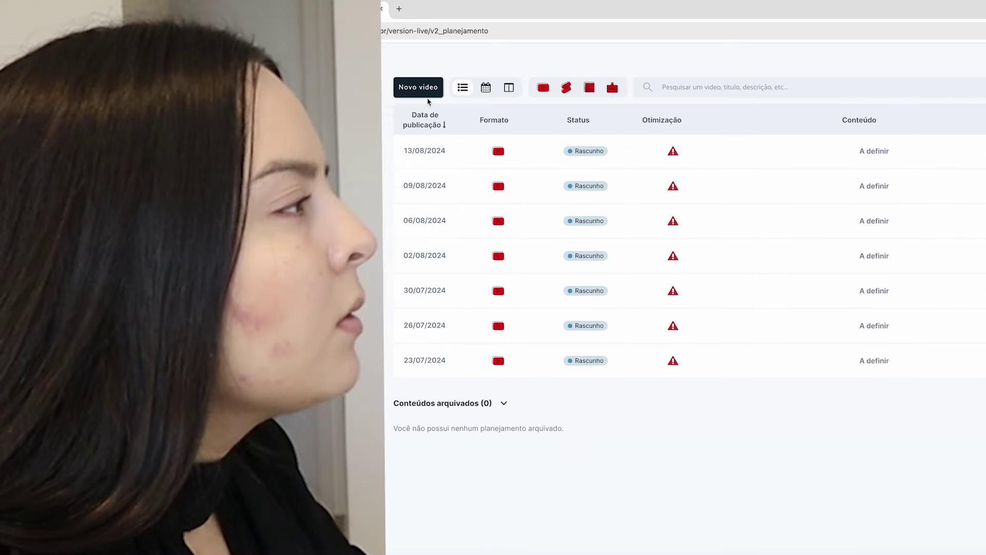
# Add another draft video row with a later August publication date.
pyautogui.click(418, 87)
pyautogui.click(425, 151)
pyautogui.press('Escape')
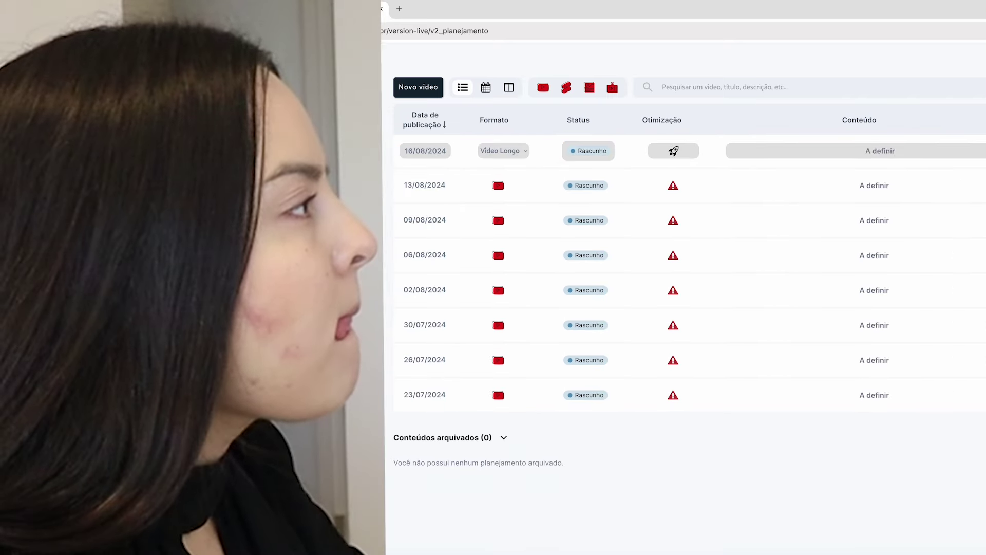
pyautogui.click(424, 150)
pyautogui.click(214, 264)
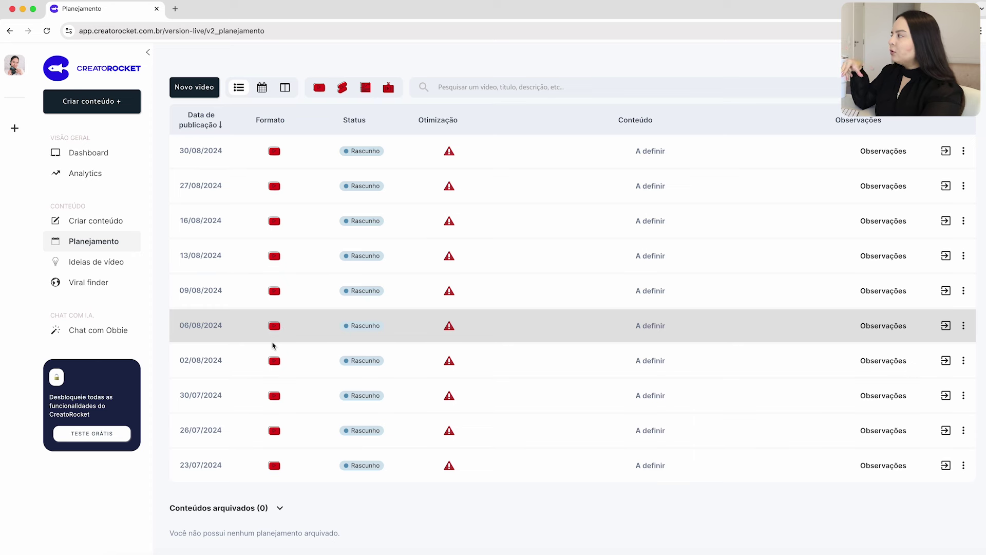
# Add and save a Shorts draft dated 19/07/2024.
pyautogui.click(276, 468)
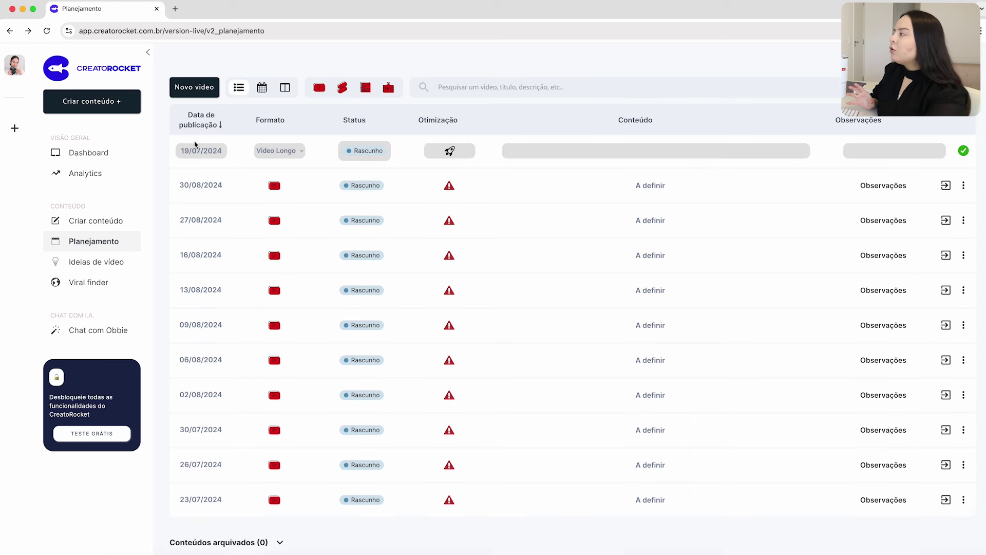
pyautogui.click(302, 152)
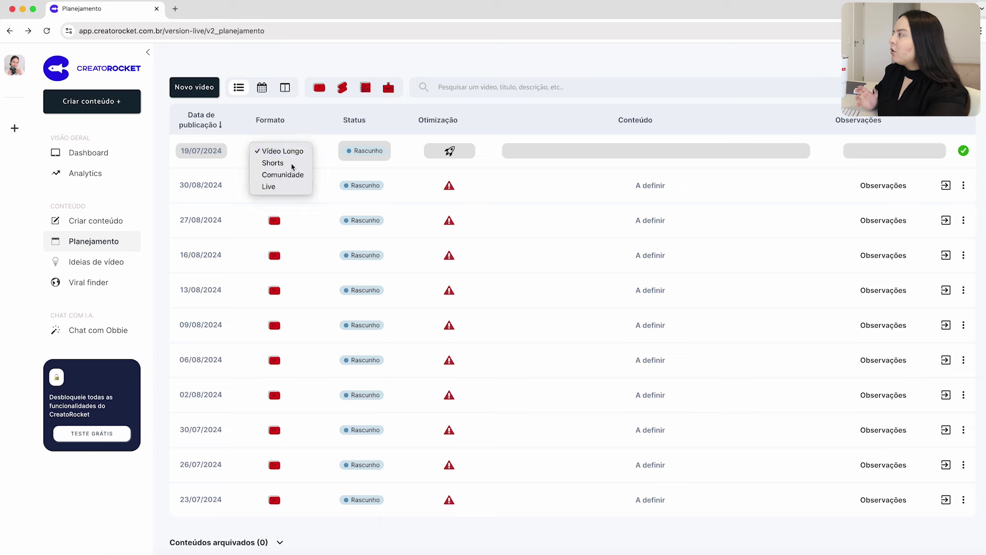
pyautogui.click(288, 162)
pyautogui.click(210, 154)
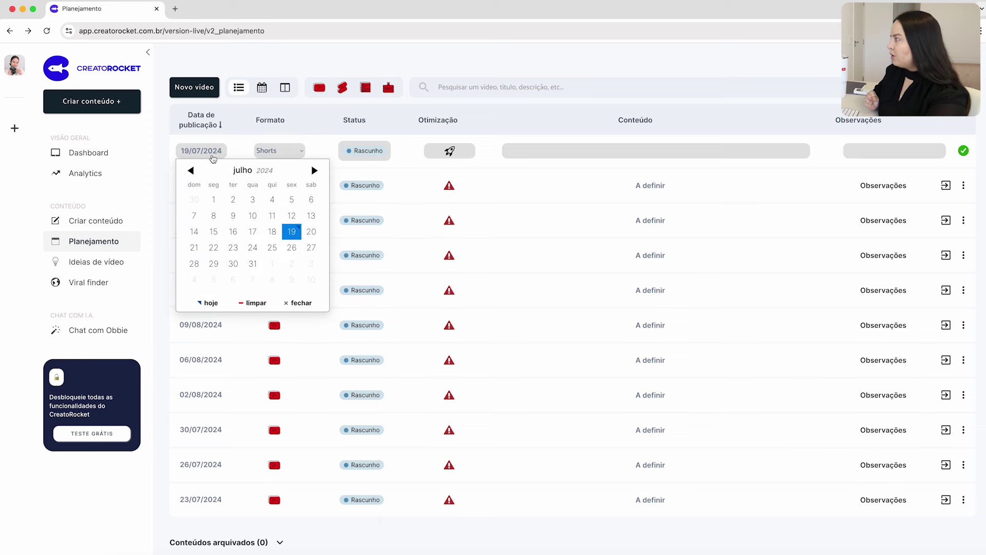
pyautogui.click(290, 232)
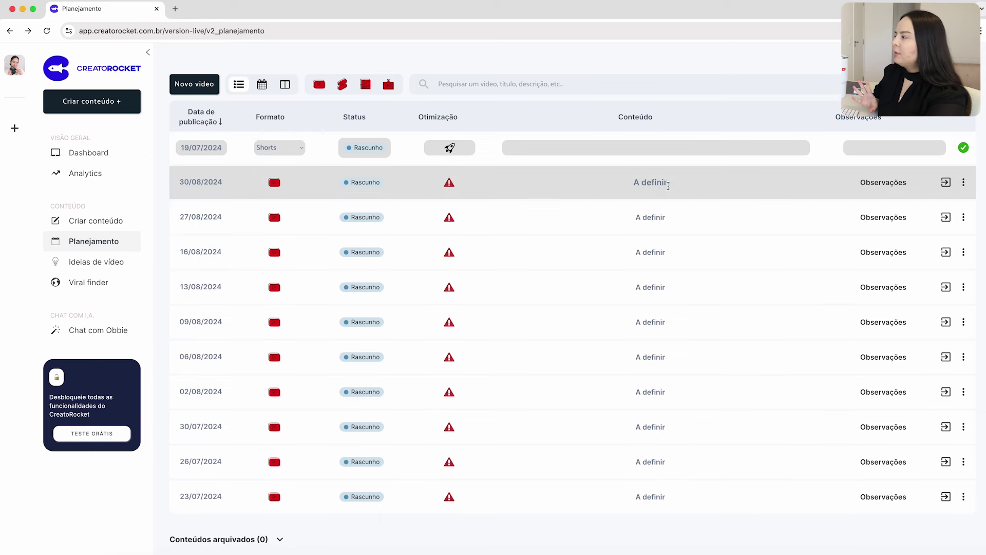
pyautogui.click(680, 150)
pyautogui.press('Return')
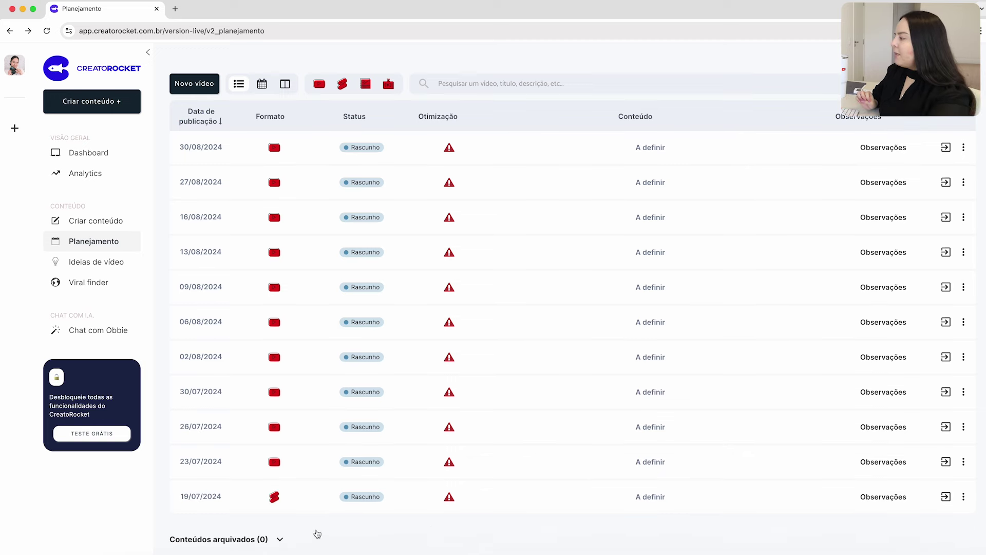
# Delete the 19/07 Shorts entry.
pyautogui.click(963, 496)
pyautogui.click(916, 536)
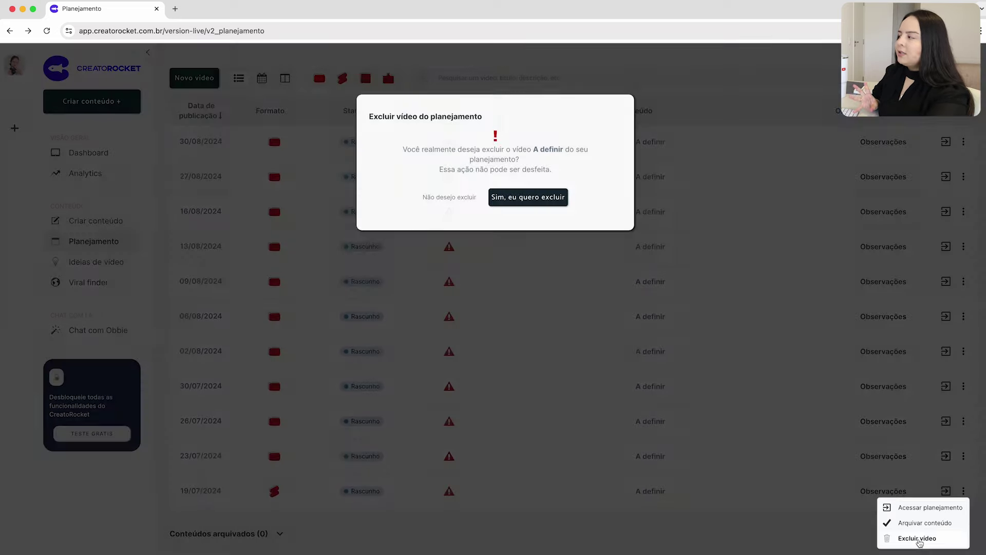
pyautogui.click(526, 198)
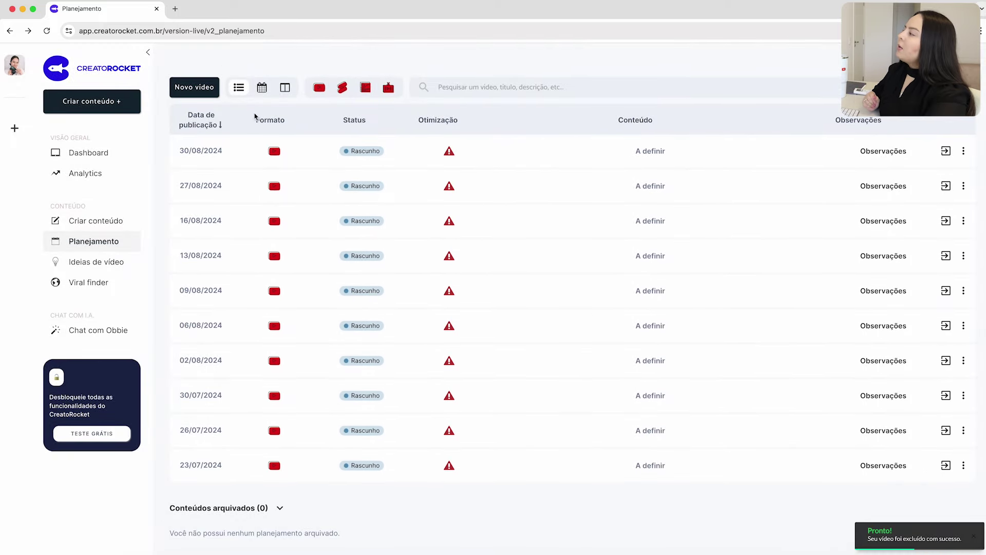
# Mark the 23/07 video as Publicado and archive it.
pyautogui.click(377, 465)
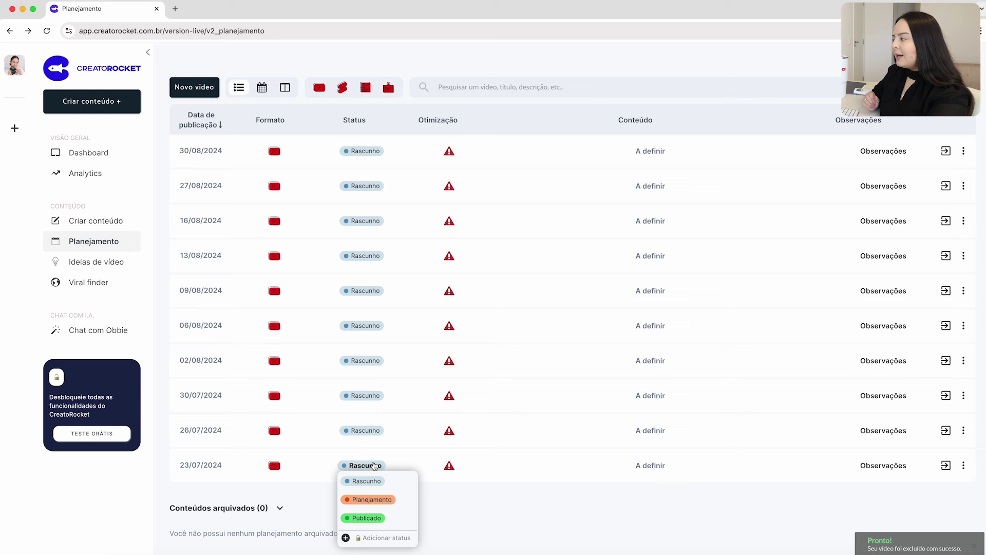
pyautogui.click(368, 517)
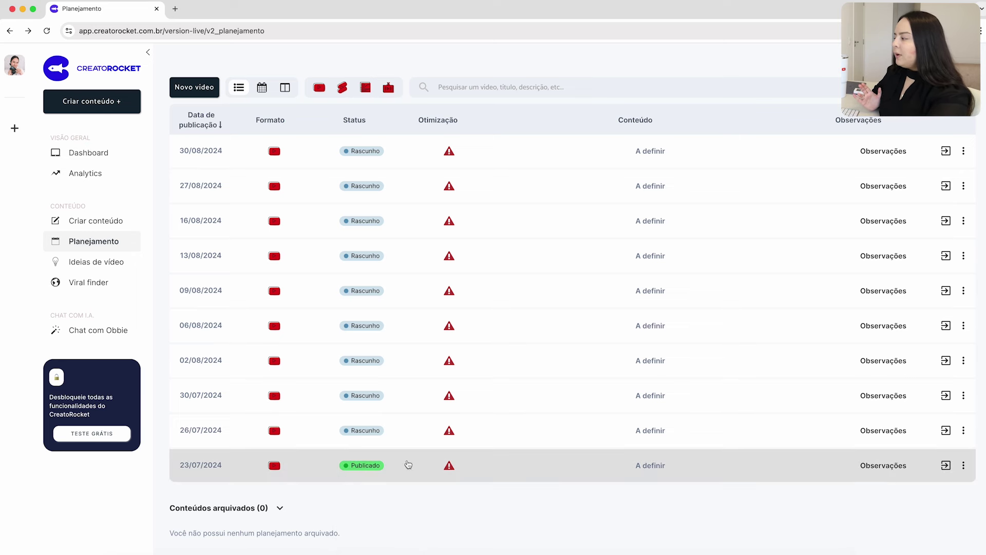
pyautogui.click(962, 465)
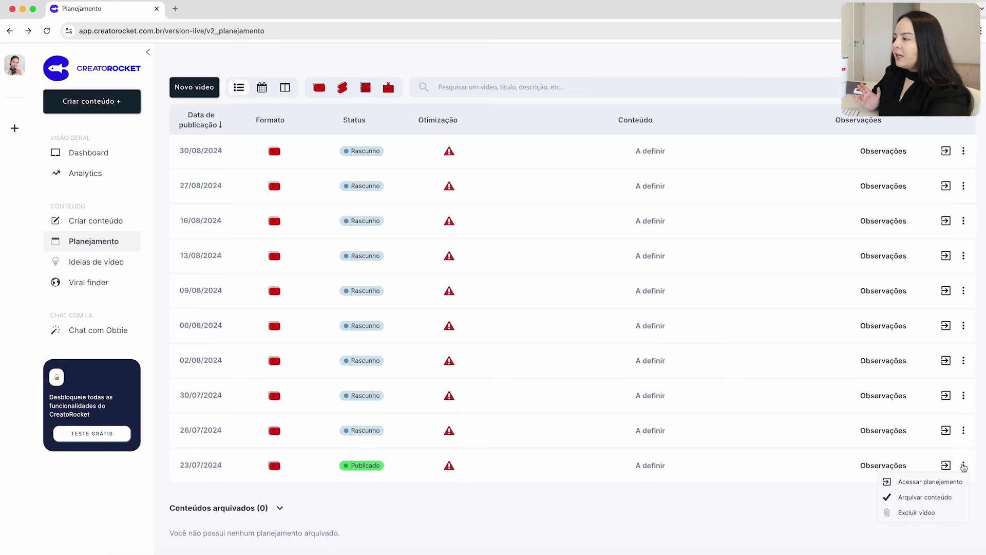
pyautogui.click(944, 498)
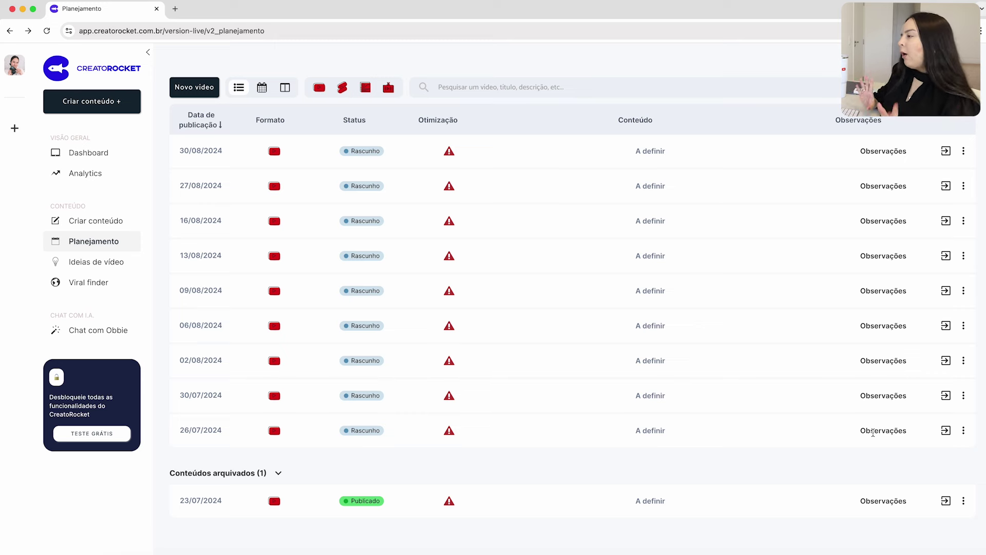
# Replace the 26/07 row's content 'A definir' with 'Edição de vídeo para YouTube', discarding the observations note.
pyautogui.click(873, 433)
pyautogui.write('Publi')
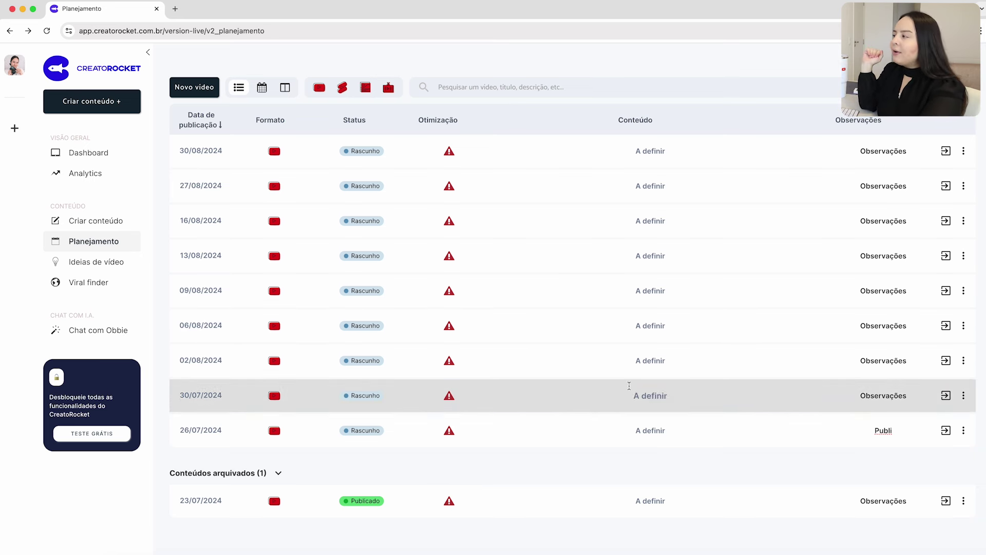
pyautogui.click(646, 429)
pyautogui.write('Ediç')
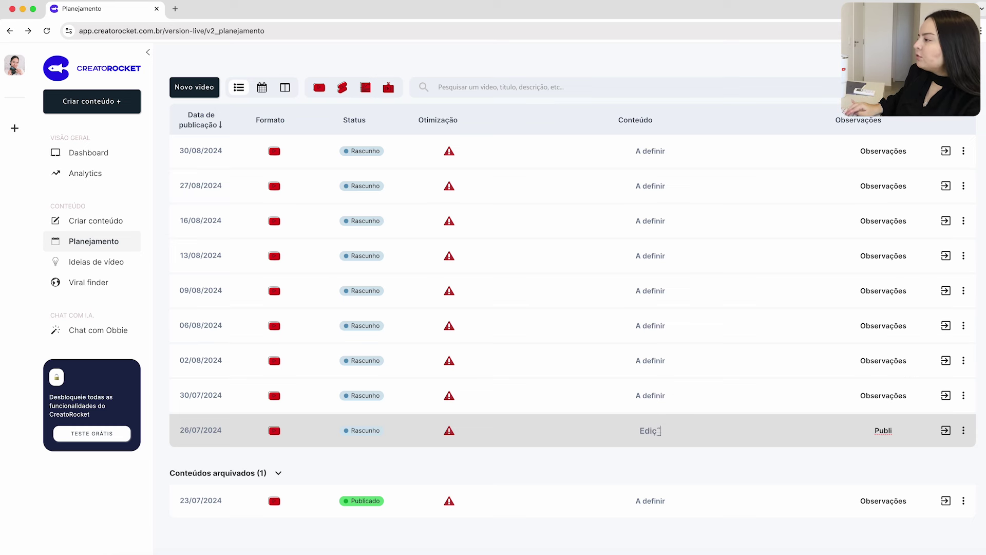
pyautogui.write('ão de vídeo para YouTube')
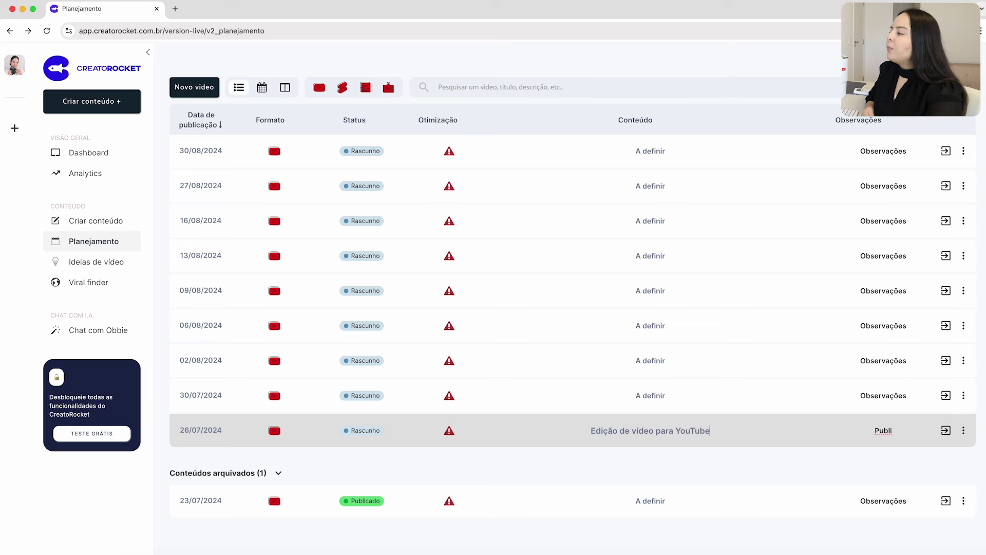
pyautogui.press('Return')
pyautogui.press('Escape')
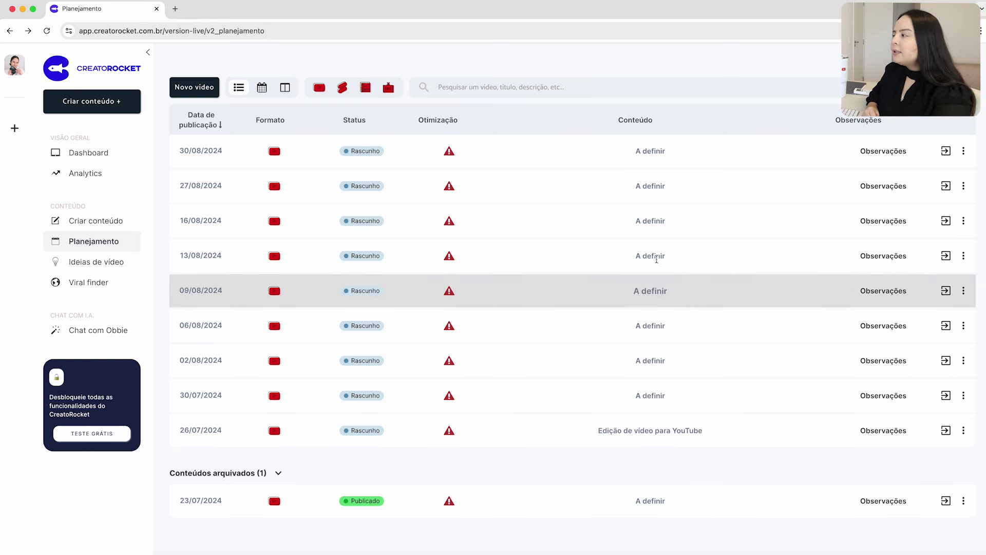
# Preview the planning board as an August 2024 calendar, then as kanban, and return to the list.
pyautogui.click(262, 88)
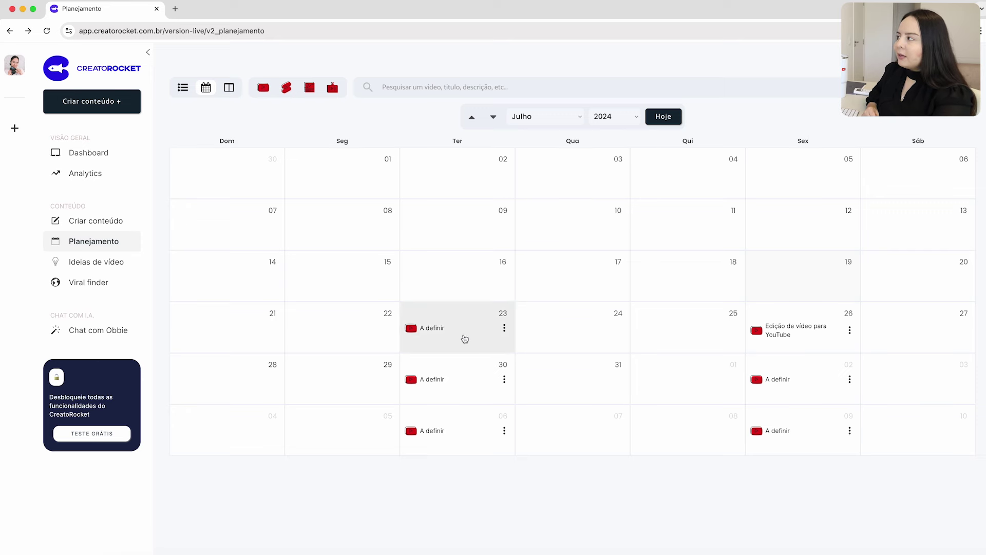
pyautogui.click(557, 117)
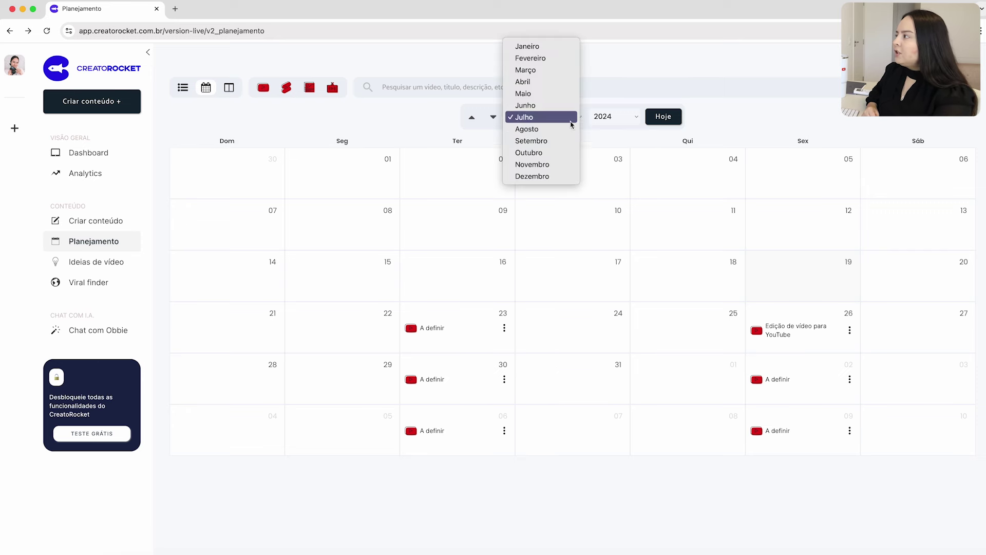
pyautogui.click(559, 130)
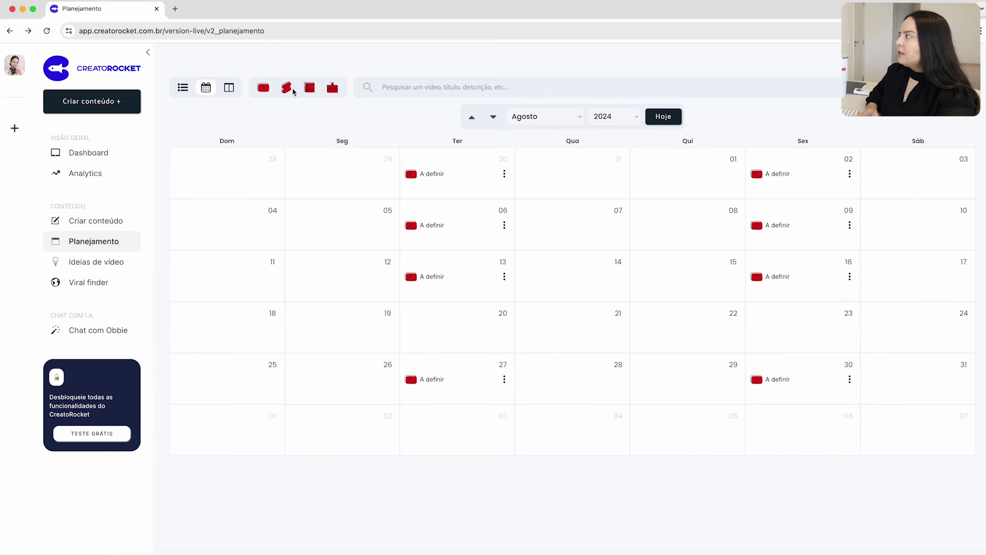
pyautogui.click(229, 87)
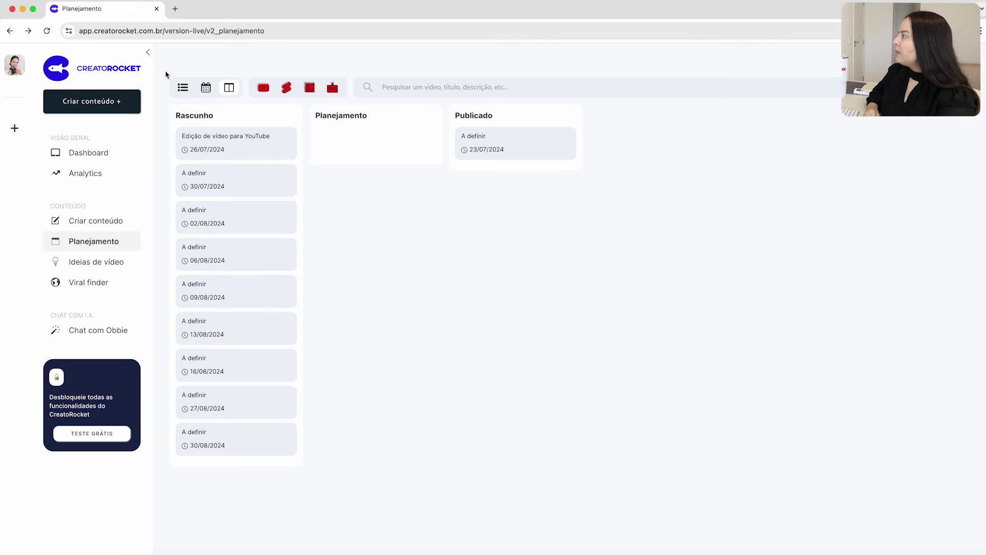
pyautogui.click(182, 87)
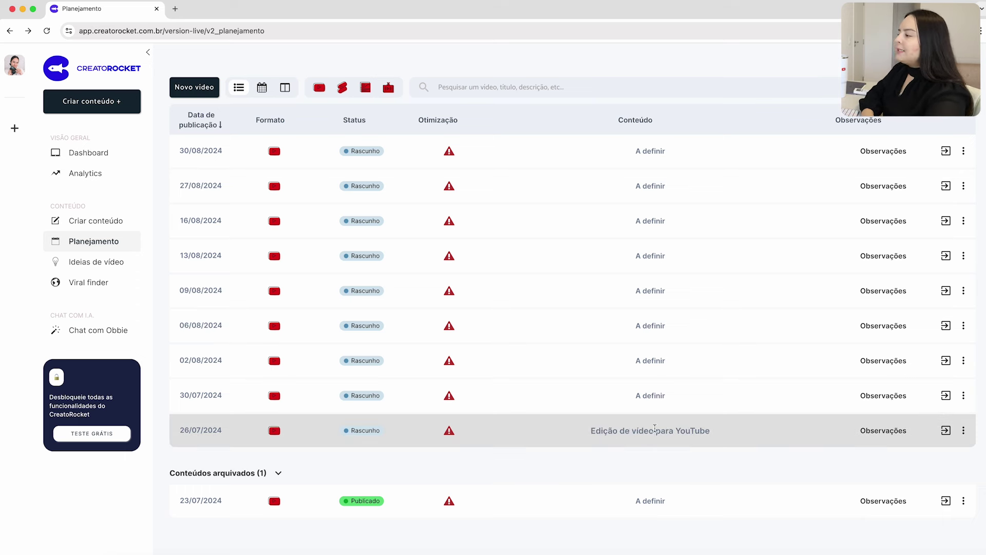
# Open the 26/07/2024 video's planning page and delete all the text in its Roteiro script.
pyautogui.click(450, 433)
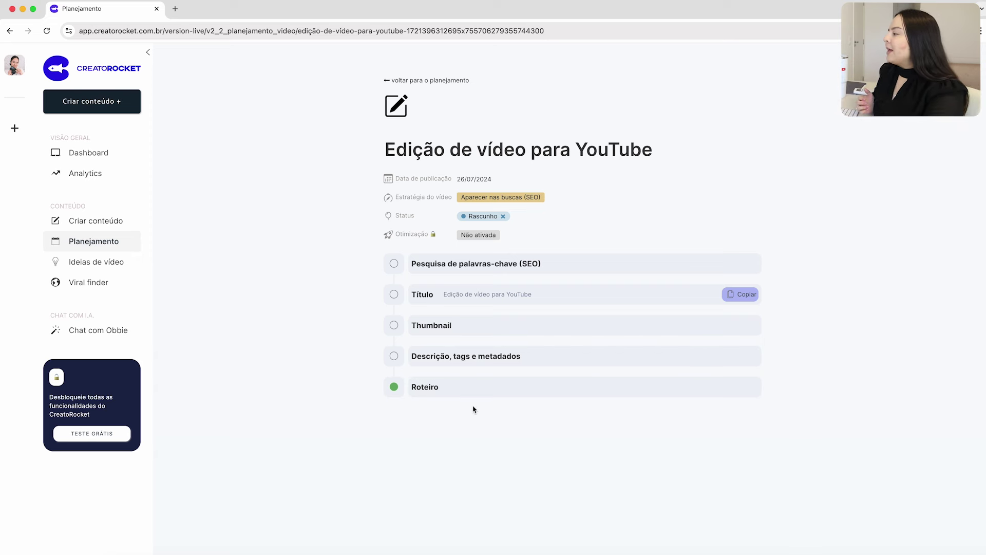
pyautogui.click(450, 388)
pyautogui.scroll(-5, 513, 411)
pyautogui.moveTo(622, 437); pyautogui.dragTo(423, 215)
pyautogui.press('BackSpace')
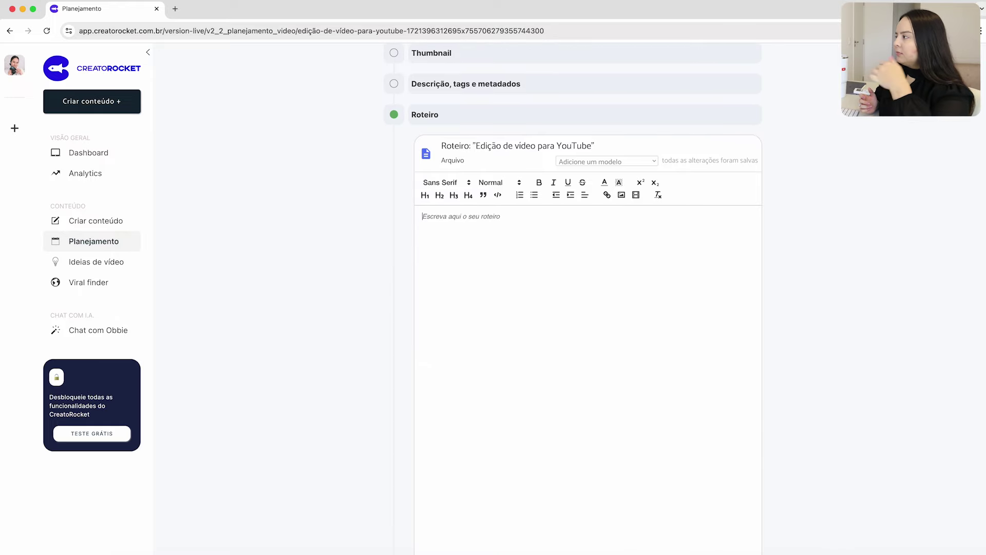
pyautogui.scroll(5, 265, 355)
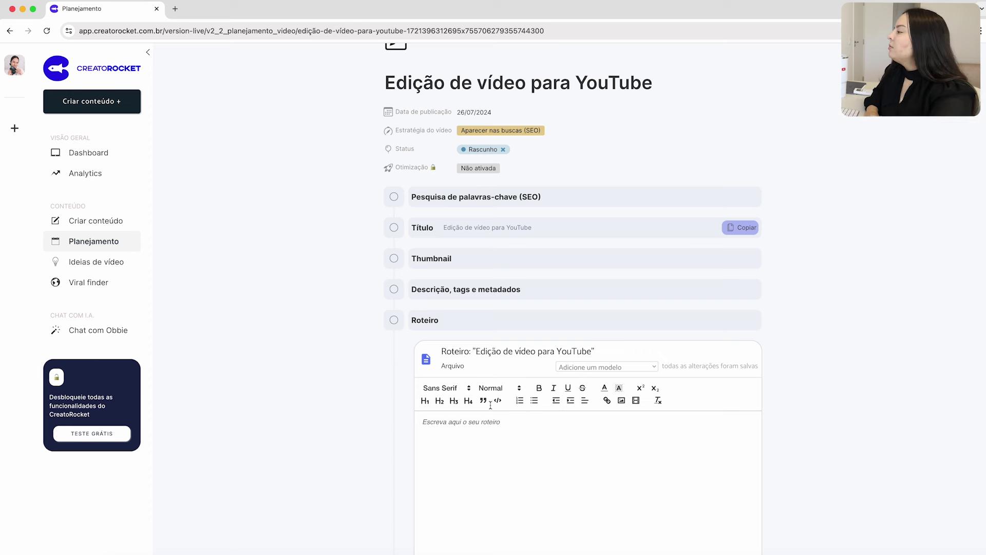
# Collapse the script and expand the SEO keyword research section.
pyautogui.click(420, 321)
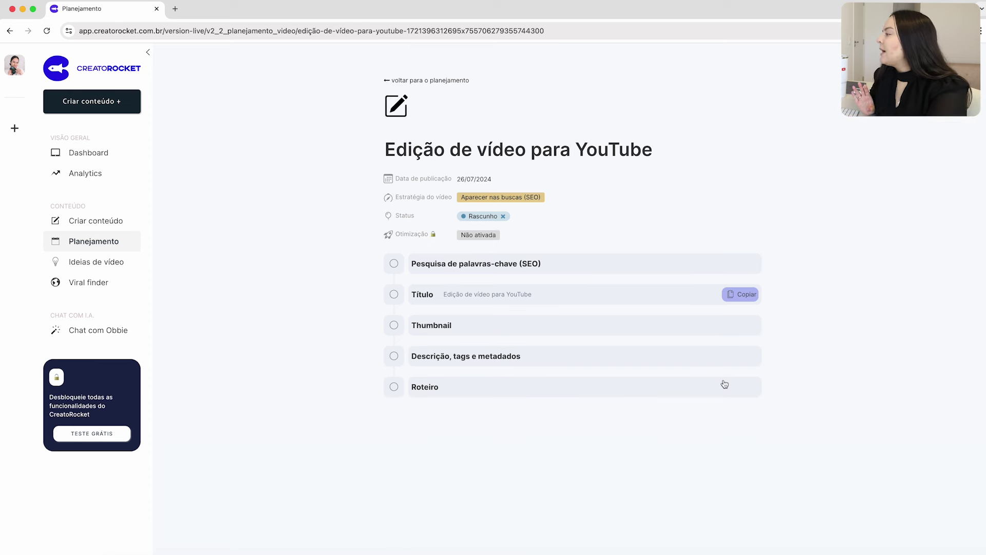
pyautogui.click(484, 265)
pyautogui.scroll(-3, 482, 293)
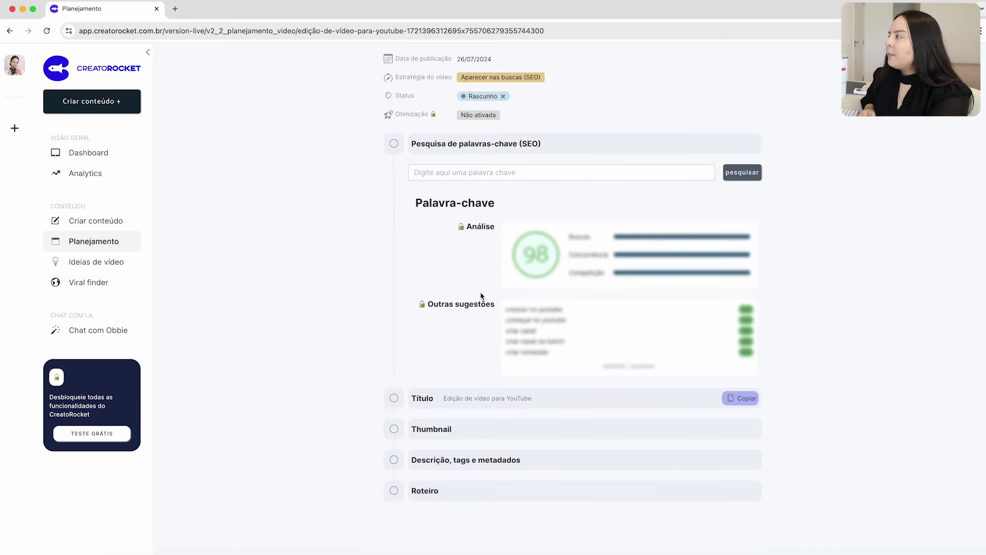
pyautogui.scroll(2, 577, 334)
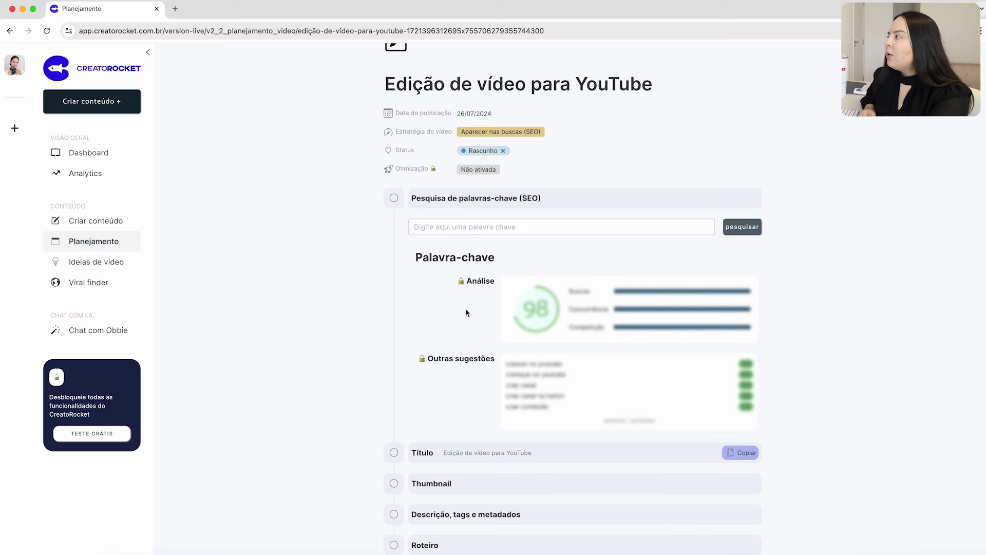
pyautogui.scroll(-2, 514, 416)
# Browse the Título, Thumbnail and description/tags sections, then collapse keyword research and title.
pyautogui.click(479, 401)
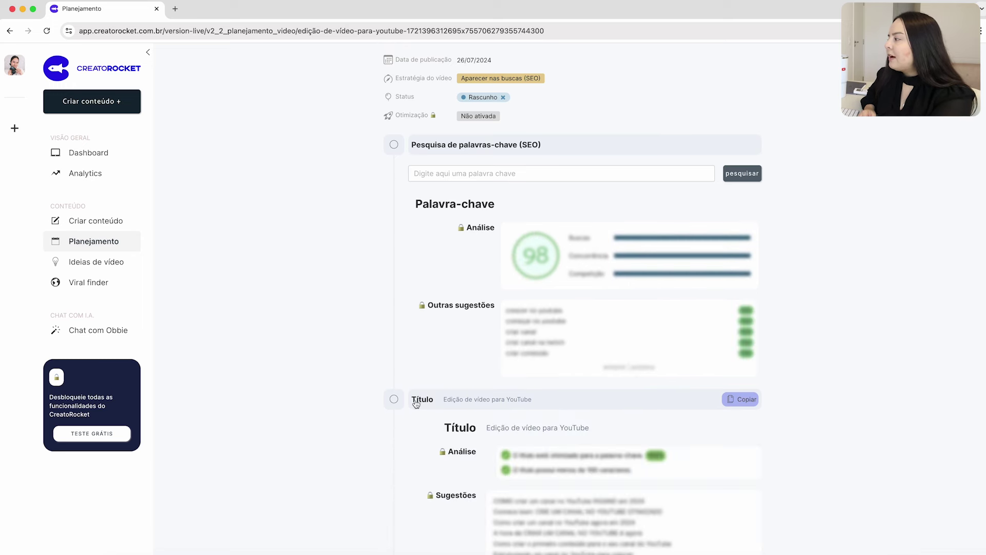
pyautogui.scroll(-4, 478, 426)
pyautogui.click(477, 434)
pyautogui.scroll(-10, 459, 440)
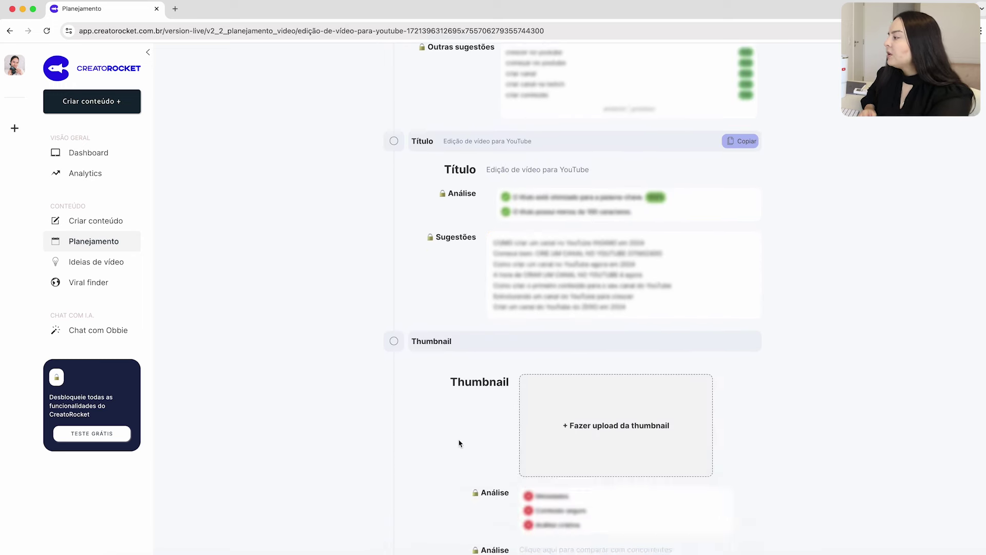
pyautogui.click(467, 464)
pyautogui.scroll(-5, 457, 465)
pyautogui.scroll(20, 458, 465)
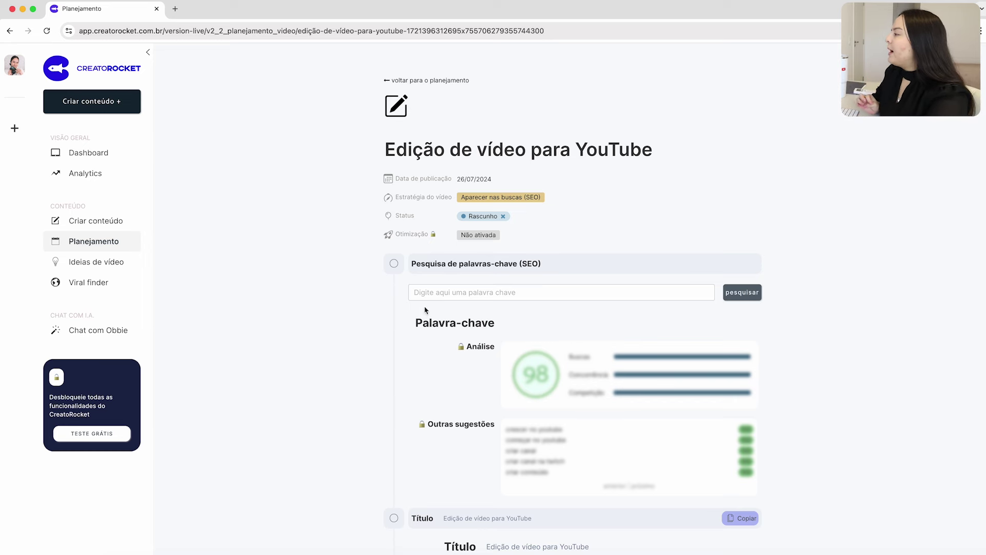
pyautogui.click(444, 265)
pyautogui.click(470, 301)
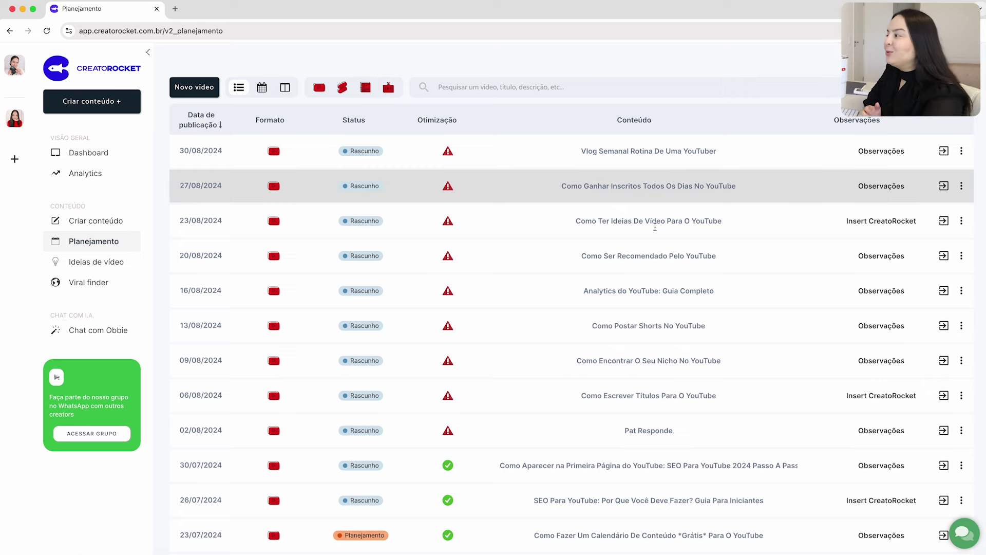
# Sort the list by Data de publicação oldest first, then back to newest first.
pyautogui.scroll(-3, 660, 322)
pyautogui.scroll(3, 733, 425)
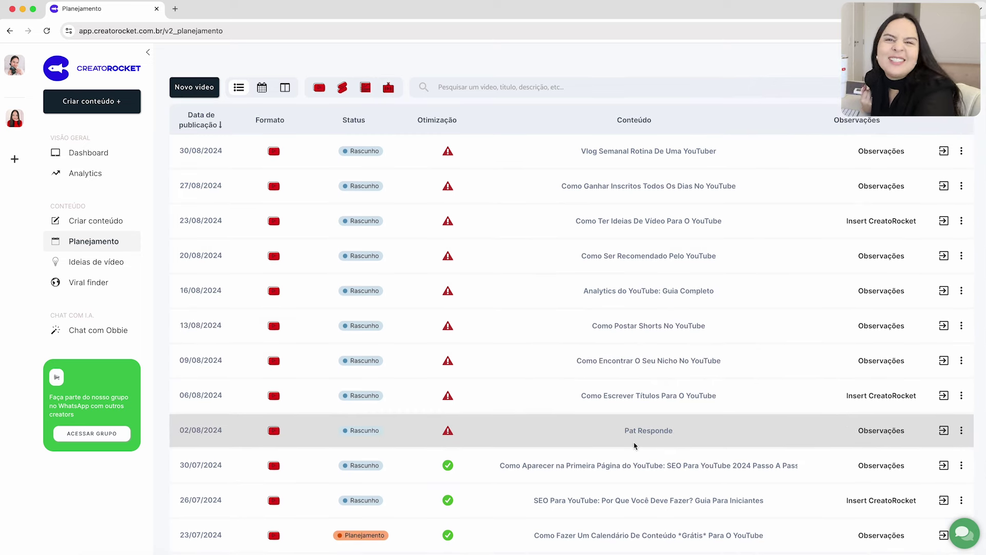
pyautogui.scroll(-3, 565, 439)
pyautogui.scroll(3, 374, 458)
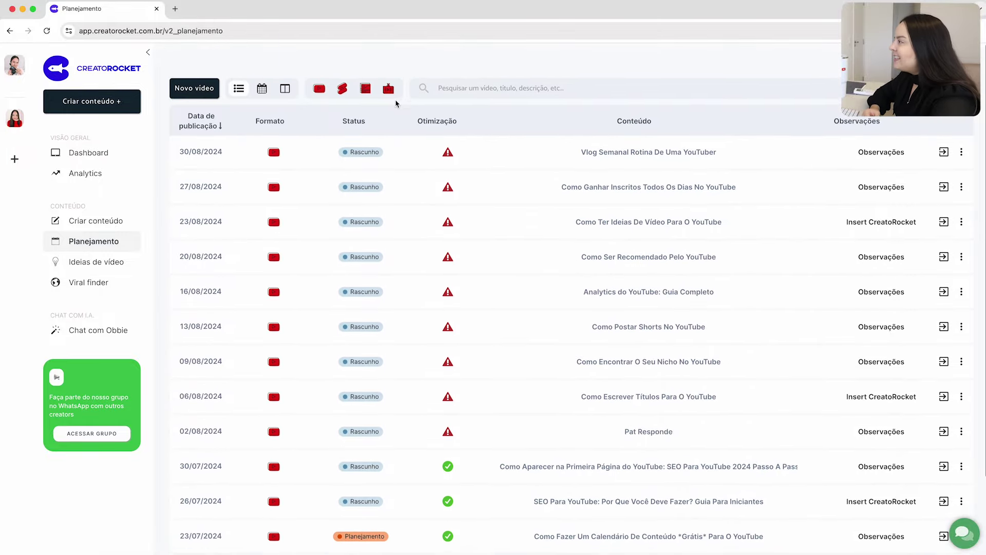
pyautogui.scroll(-3, 455, 519)
pyautogui.scroll(3, 278, 277)
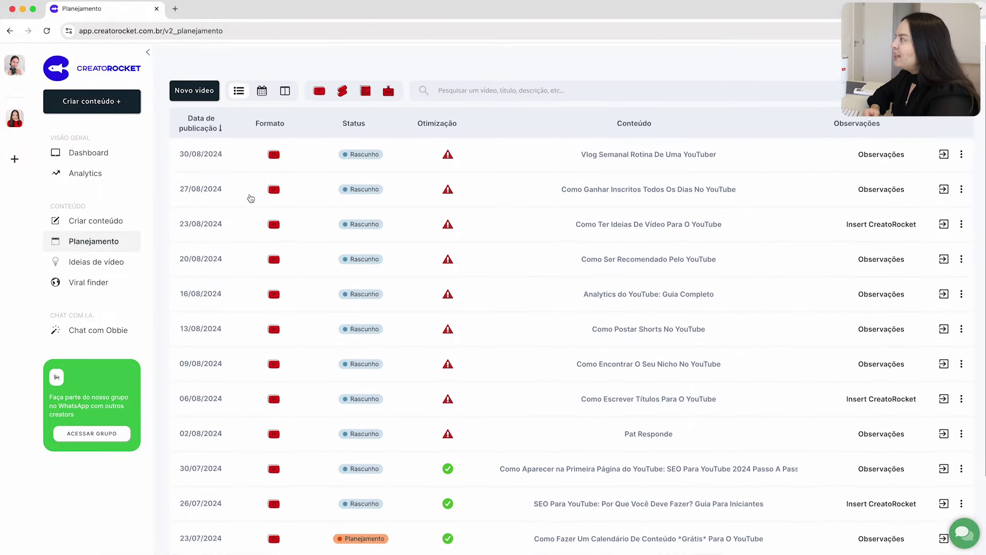
pyautogui.scroll(-5, 205, 131)
pyautogui.scroll(5, 206, 131)
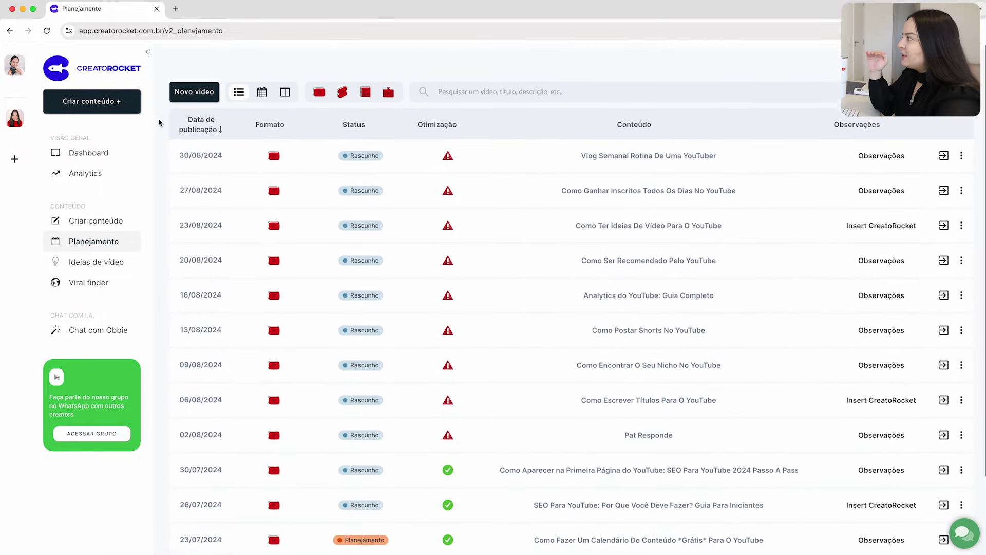
pyautogui.click(198, 126)
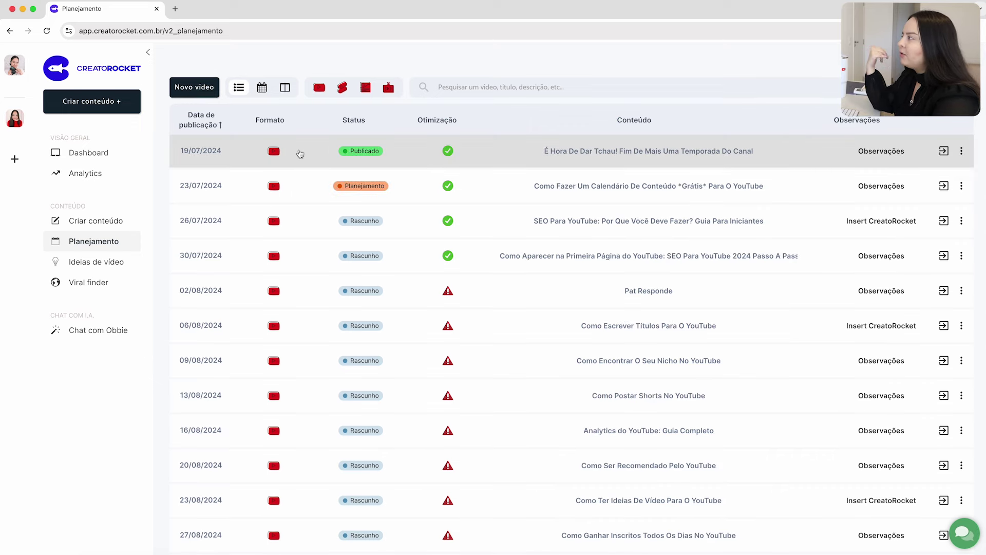
pyautogui.scroll(-3, 367, 412)
pyautogui.scroll(4, 367, 412)
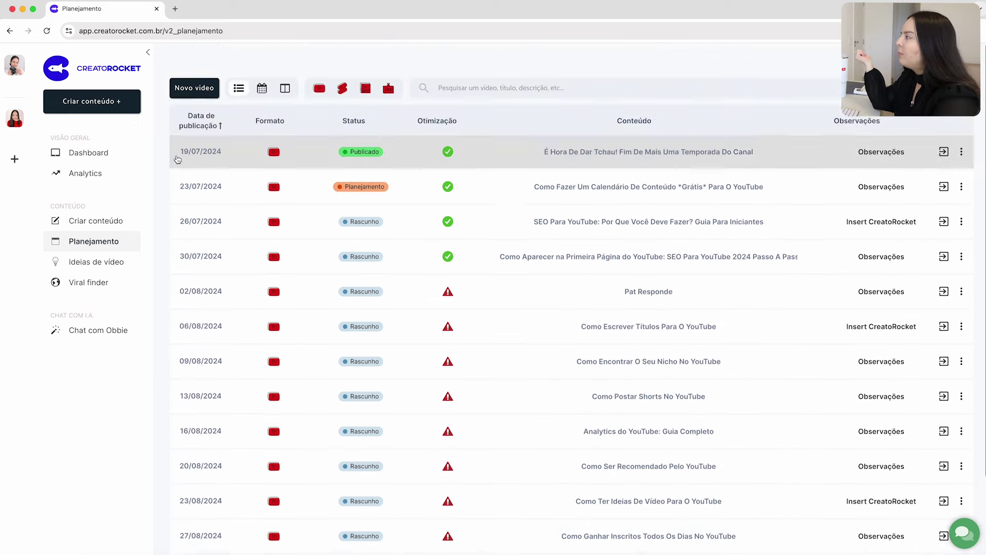
pyautogui.click(195, 126)
# Expand Conteúdos arquivados to review the 146 archived videos, then collapse it.
pyautogui.scroll(-3, 427, 352)
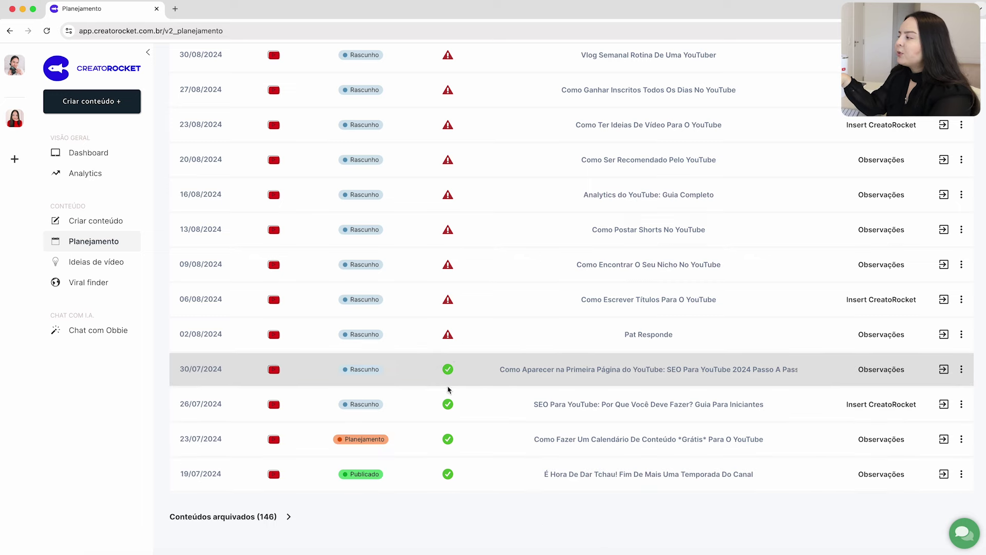
pyautogui.scroll(2, 451, 470)
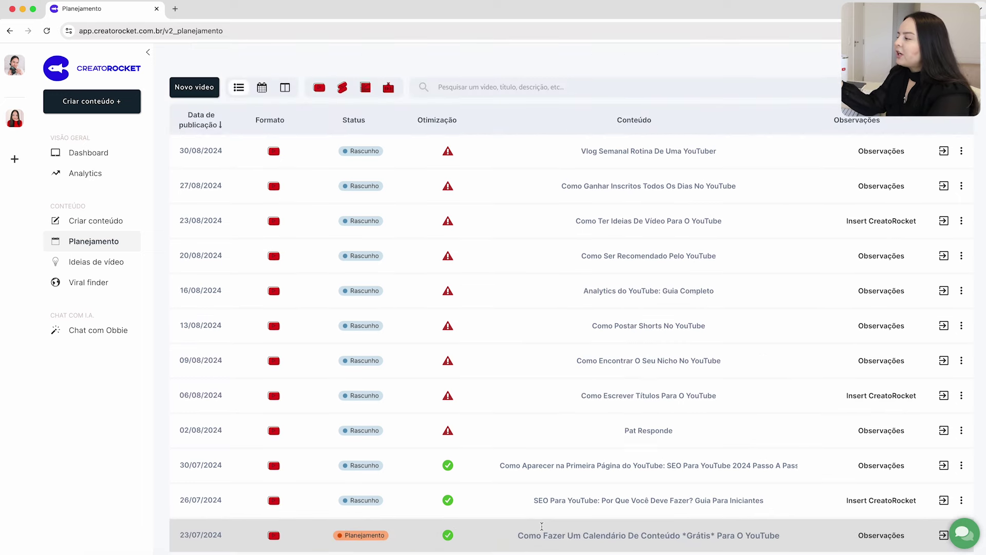
pyautogui.scroll(-2, 513, 513)
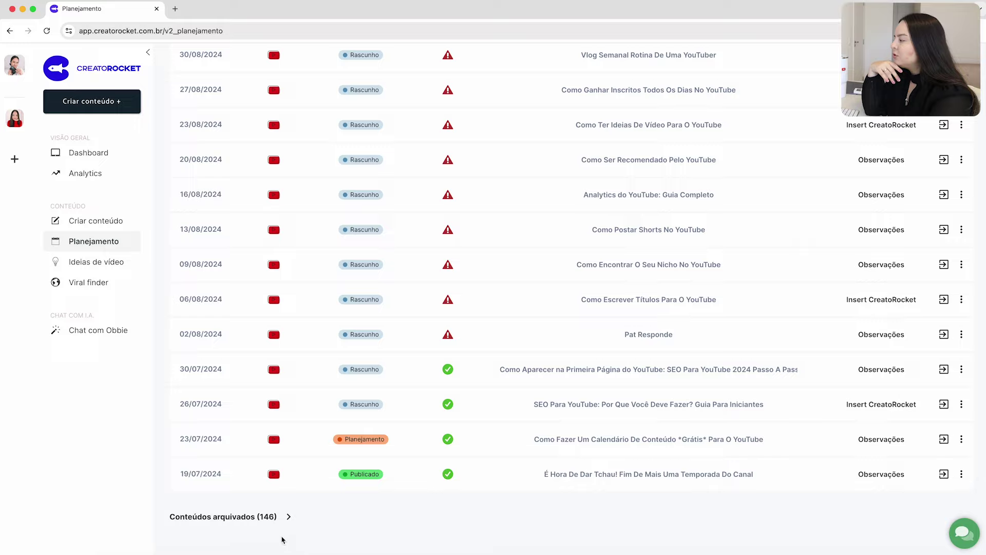
pyautogui.click(268, 516)
pyautogui.scroll(-9, 154, 499)
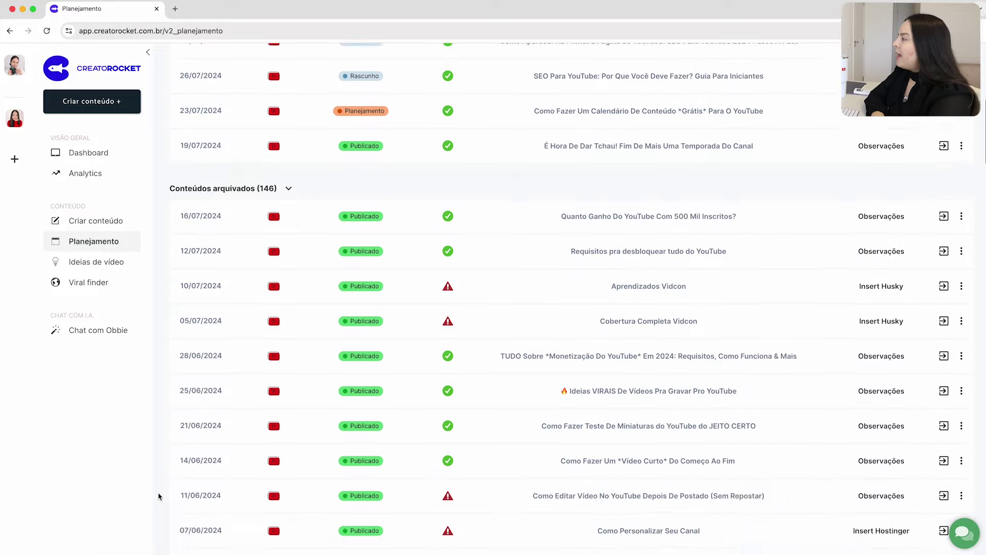
pyautogui.scroll(-20, 159, 496)
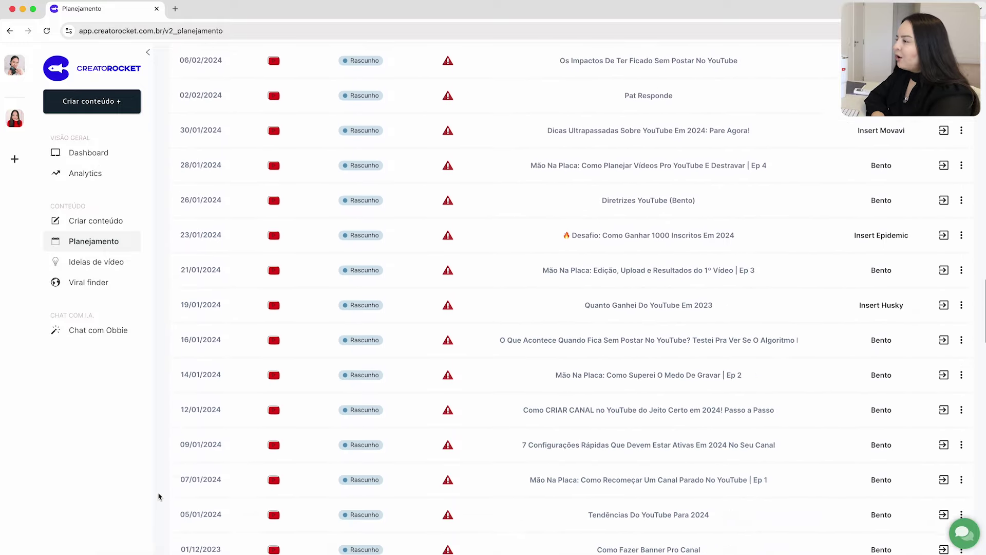
pyautogui.scroll(20, 159, 496)
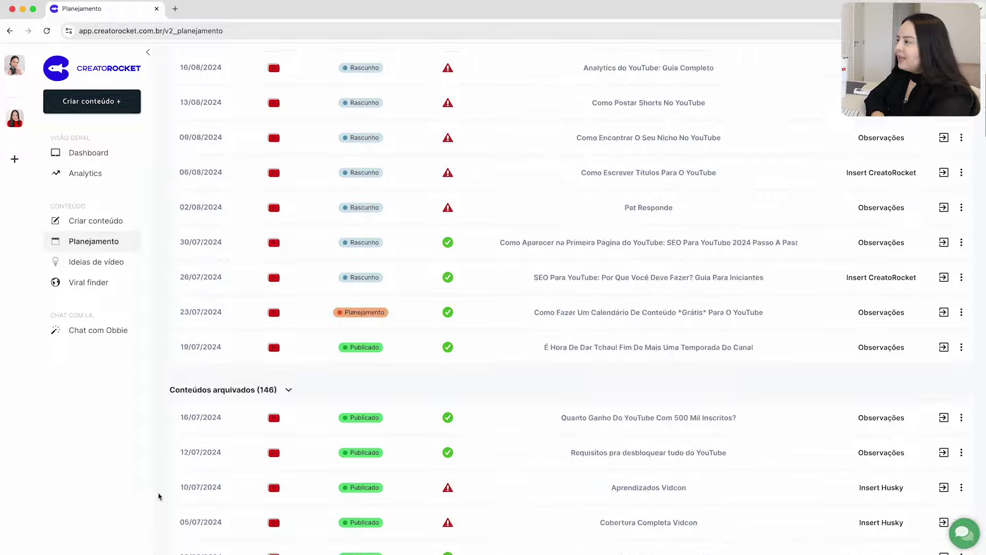
pyautogui.scroll(-20, 158, 496)
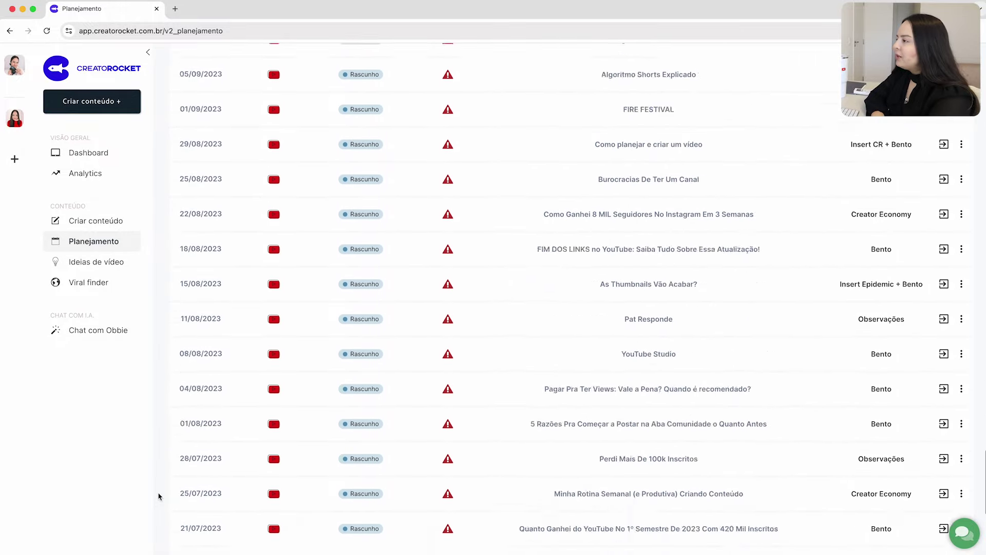
pyautogui.scroll(4, 159, 496)
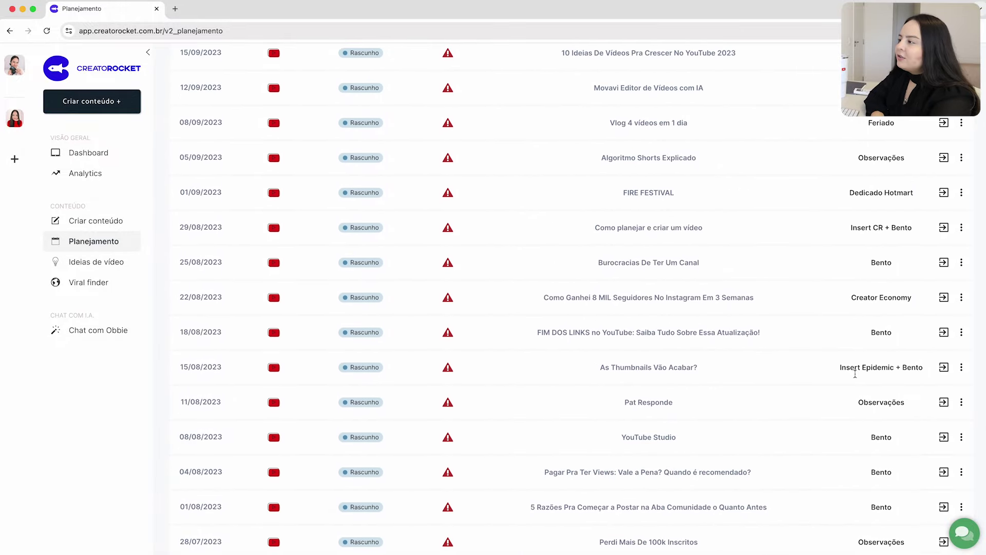
pyautogui.scroll(2, 855, 374)
pyautogui.scroll(3, 857, 373)
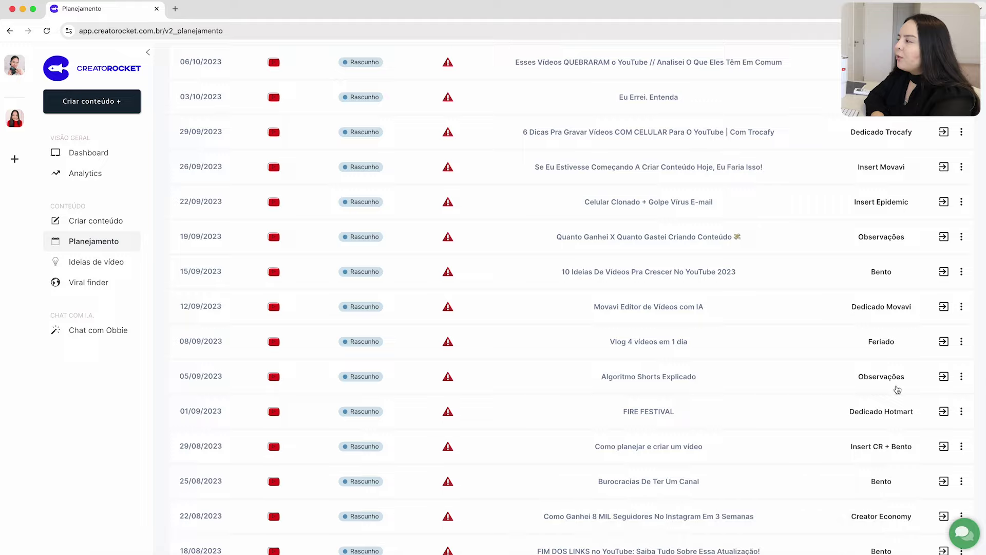
pyautogui.scroll(20, 898, 389)
pyautogui.scroll(20, 897, 390)
pyautogui.click(286, 465)
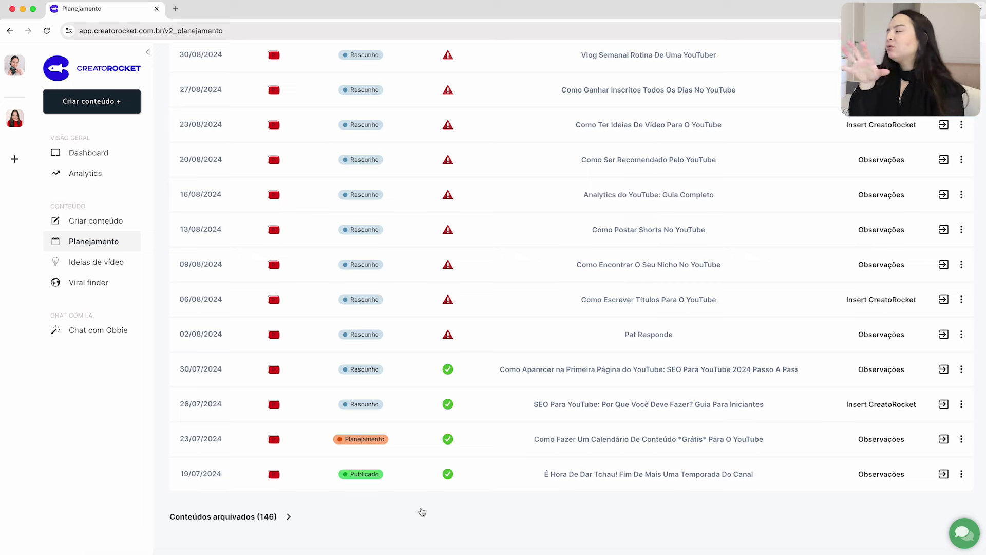
# Switch to calendar view showing Agosto 2024.
pyautogui.scroll(3, 422, 512)
pyautogui.click(206, 87)
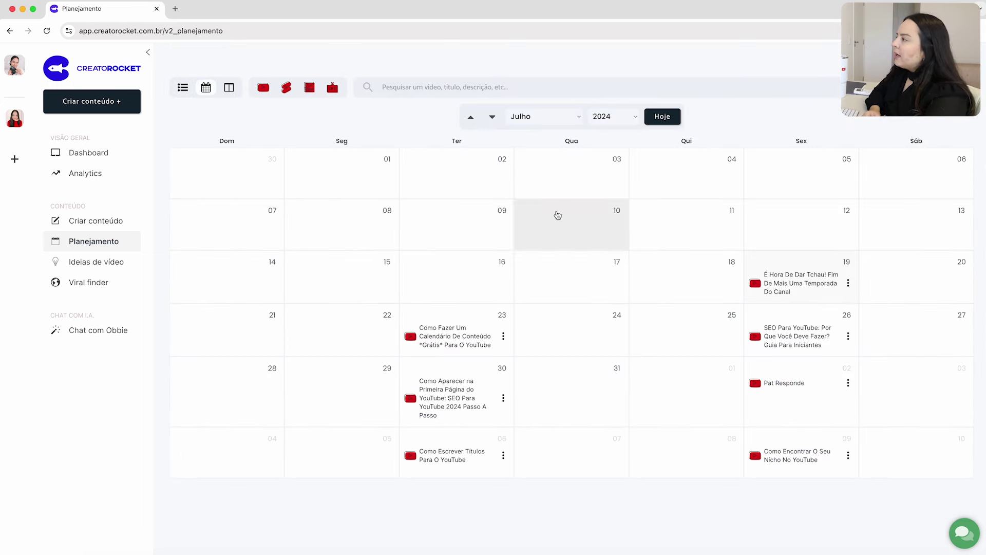
pyautogui.click(565, 117)
pyautogui.press('Escape')
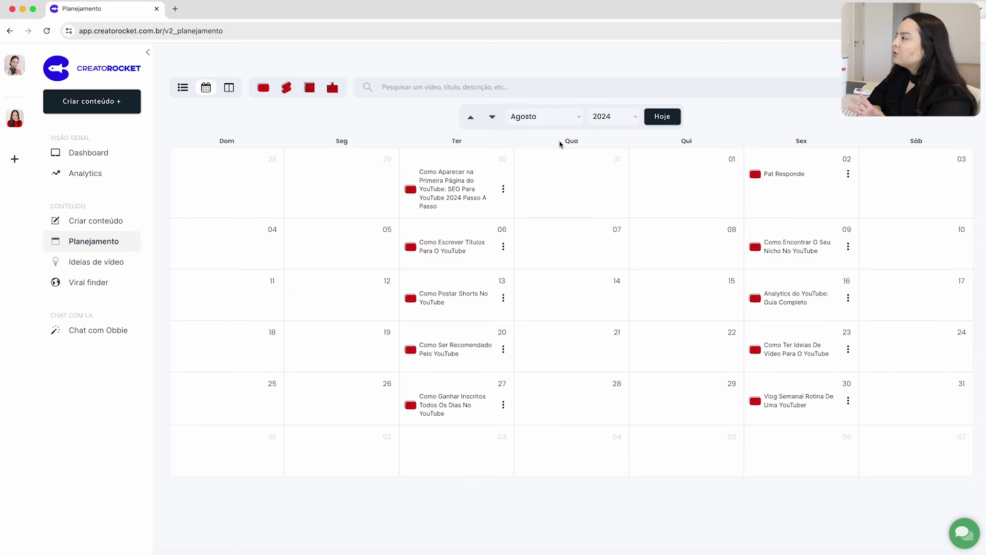